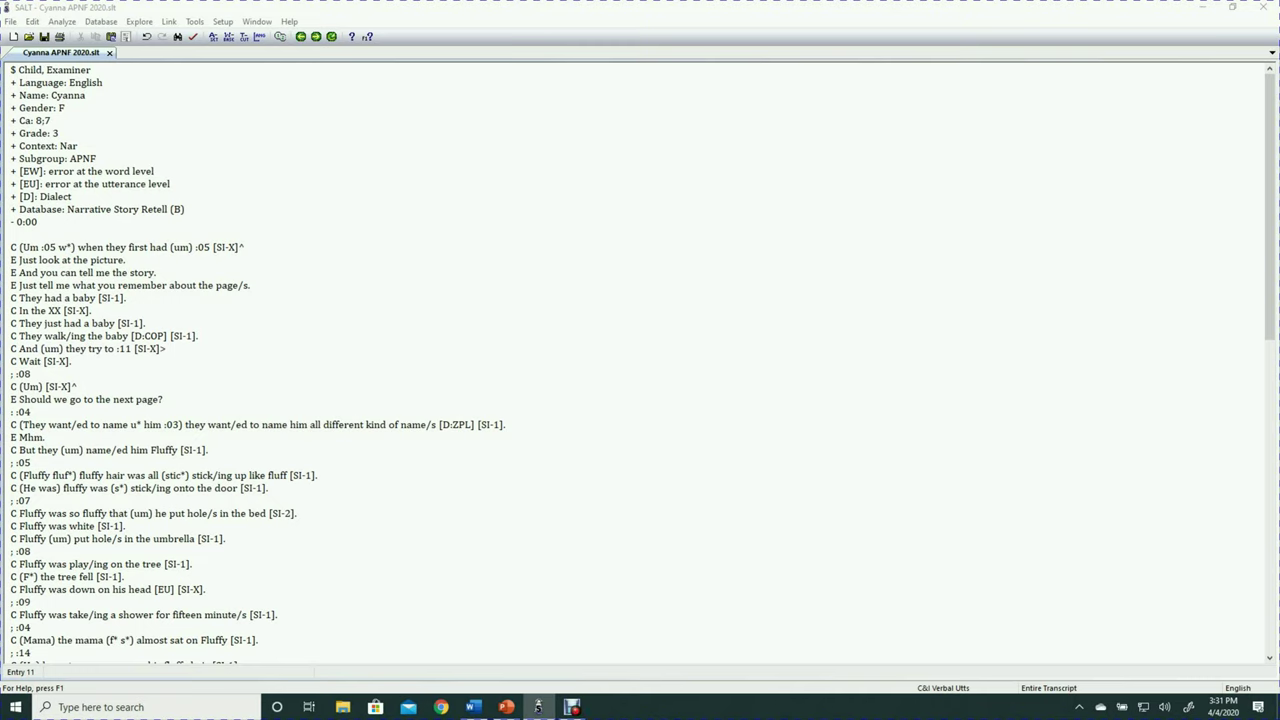
Scroll through the whole transcript, return to the top, and open the Database menu.
left_click(36, 196)
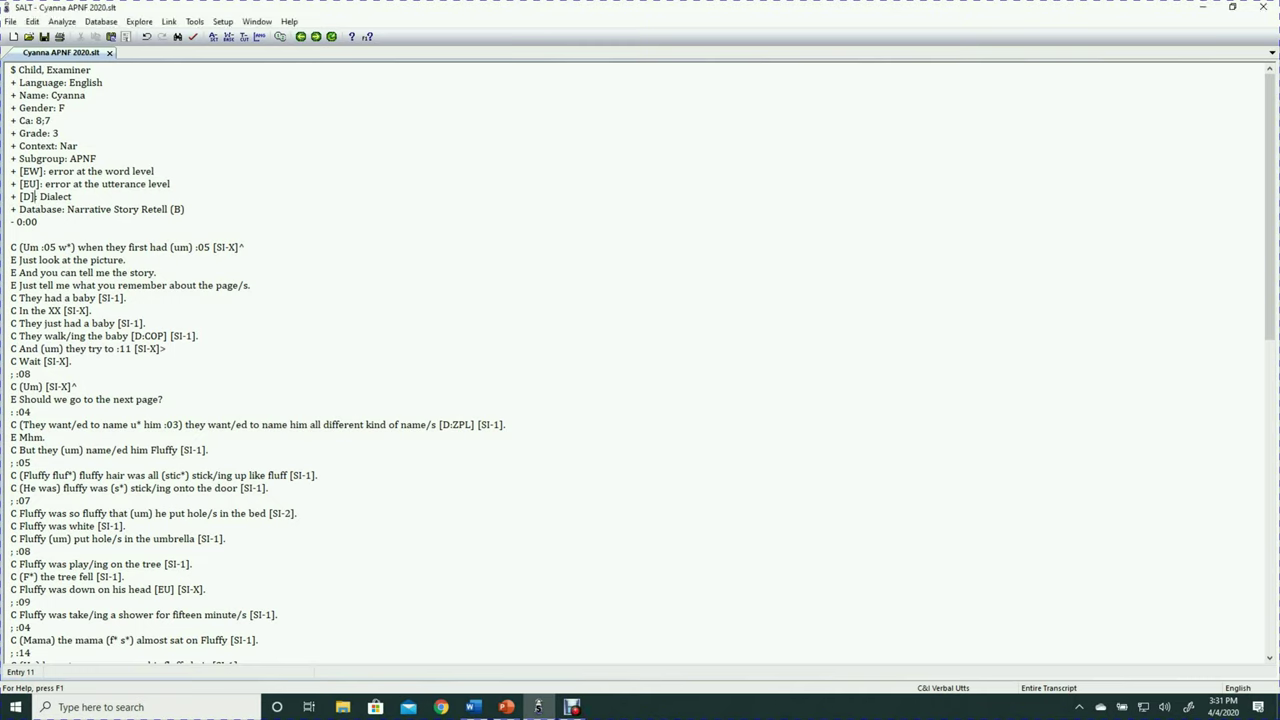
left_click(450, 424)
left_click_drag(198, 247, 237, 247)
scroll(640, 360, "down", 20)
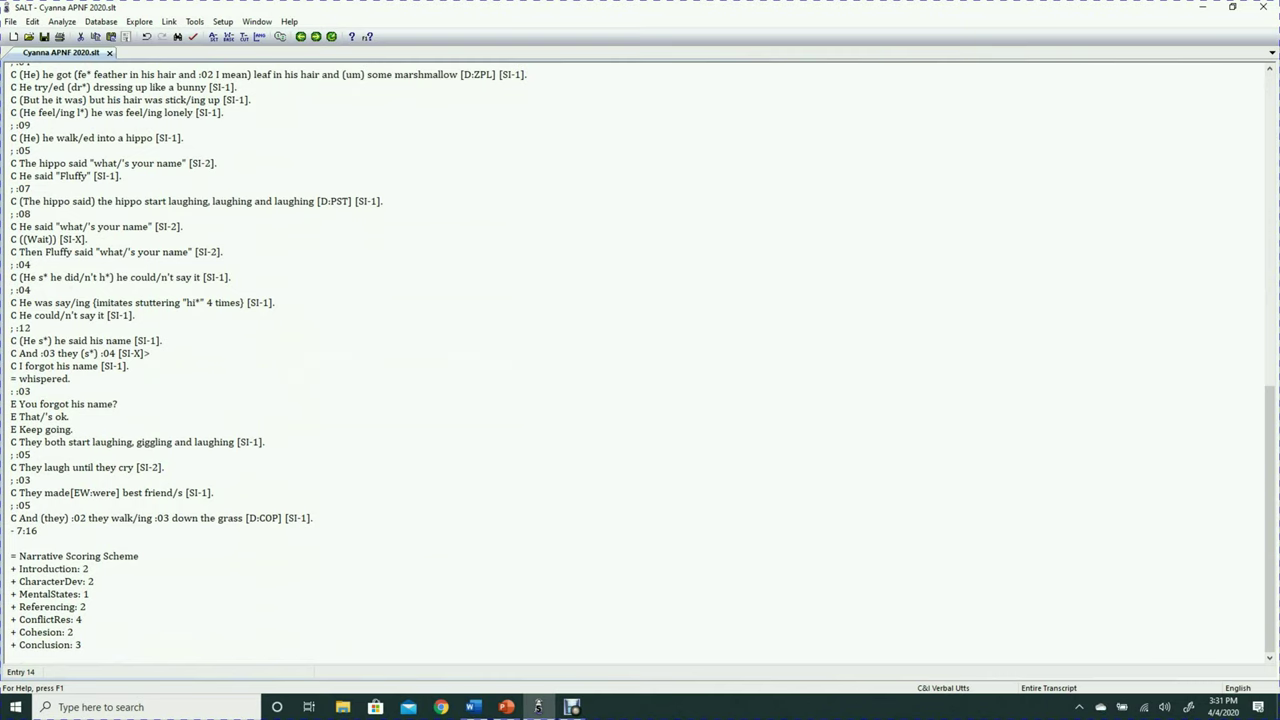
scroll(640, 360, "up", 8)
scroll(640, 360, "up", 7)
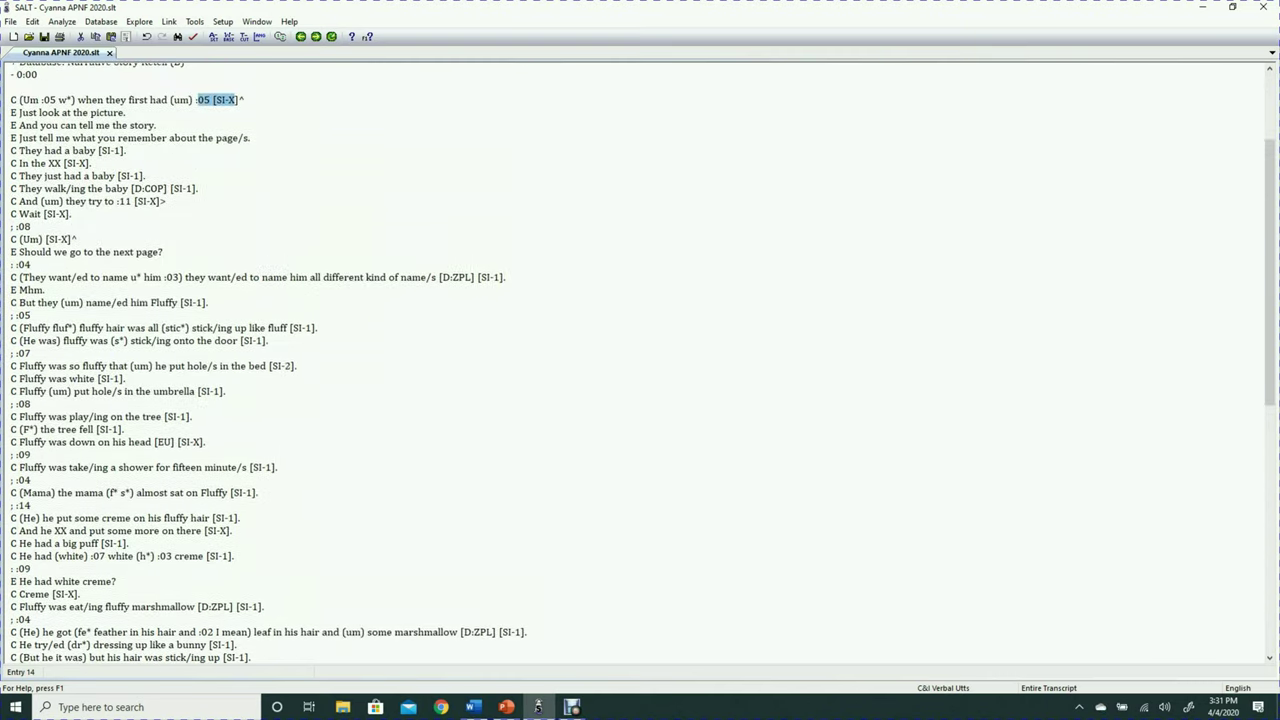
left_click(31, 226)
scroll(31, 226, "up", 4)
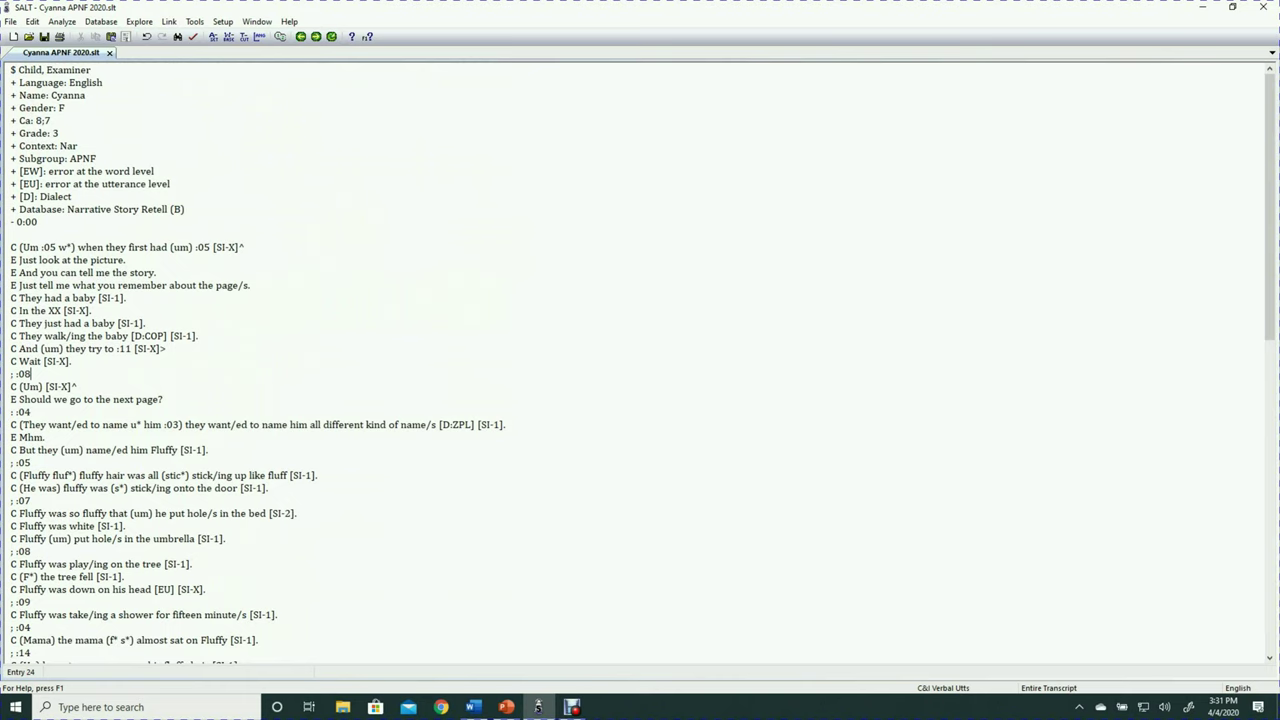
left_click(100, 21)
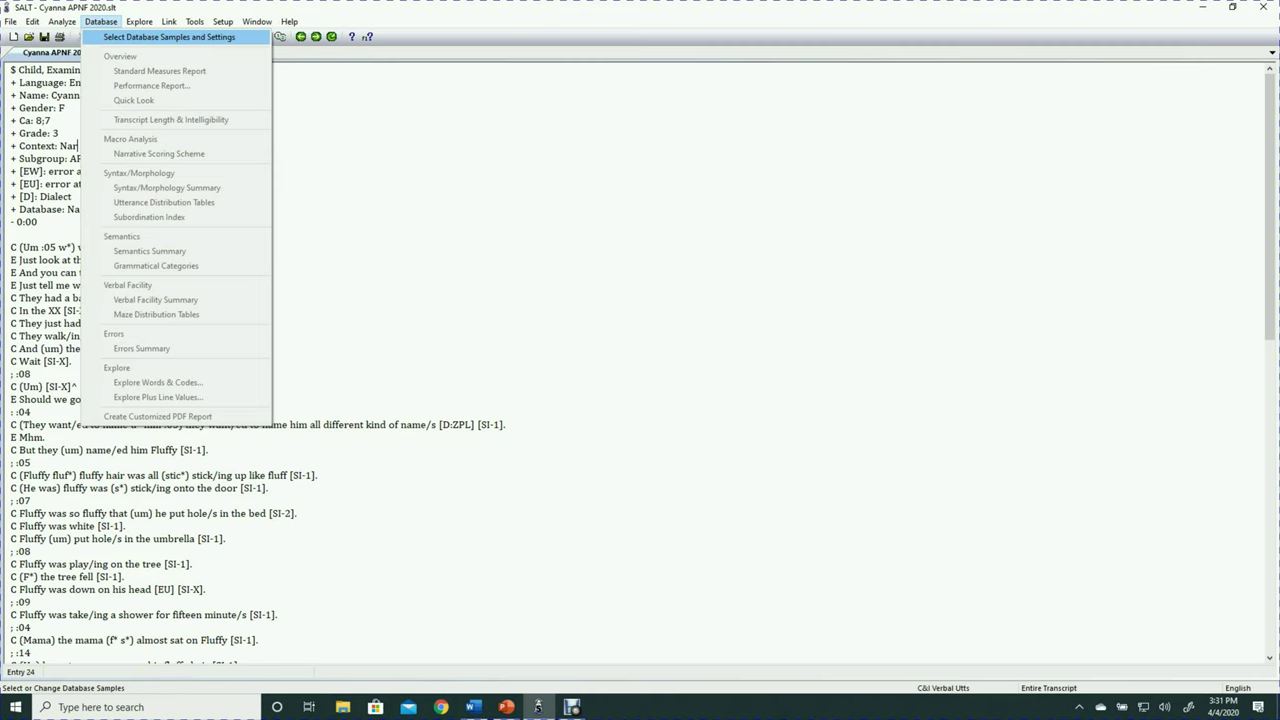
Keep subgroup APNF and match database samples by age within ±6 months, finding 24 samples.
left_click(169, 37)
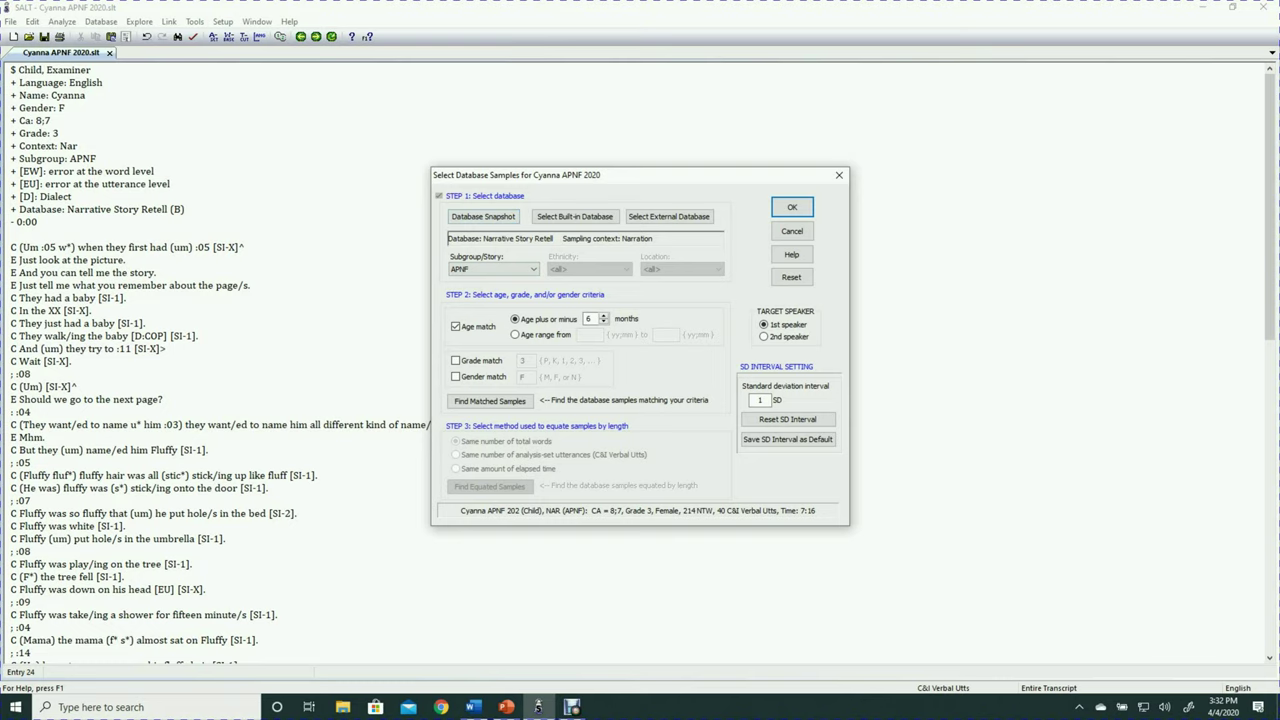
left_click(493, 269)
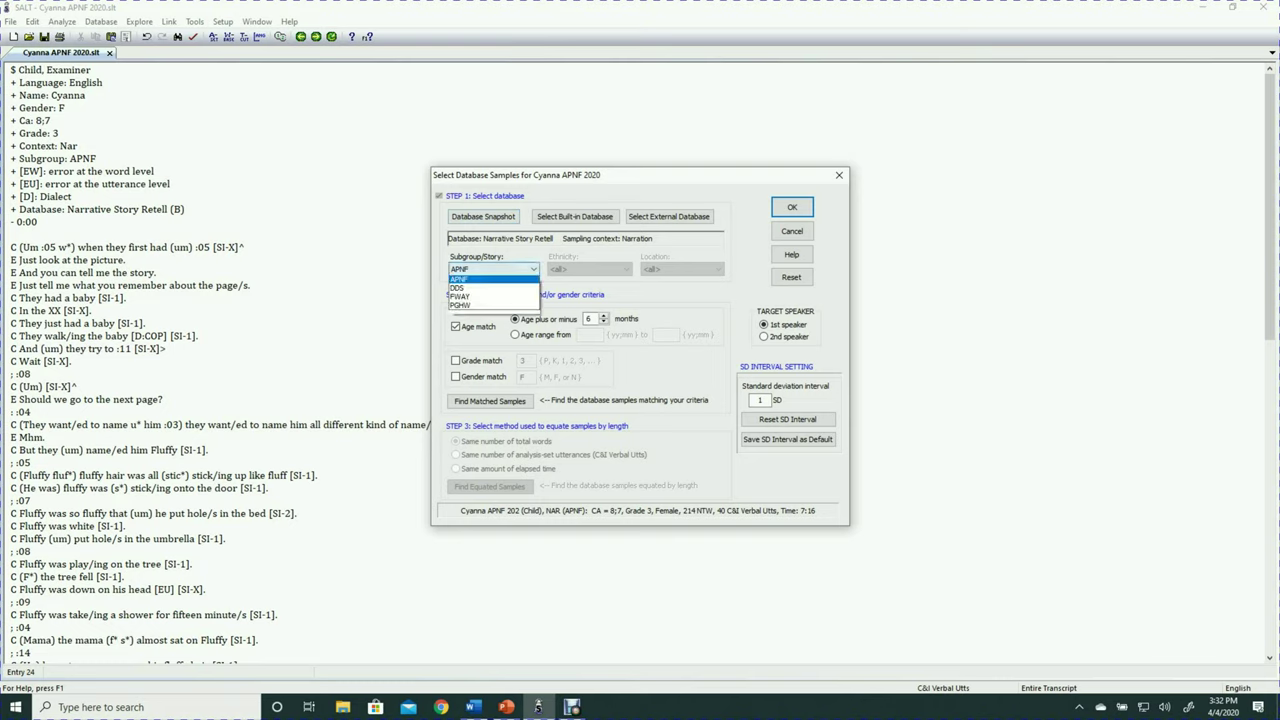
left_click(490, 280)
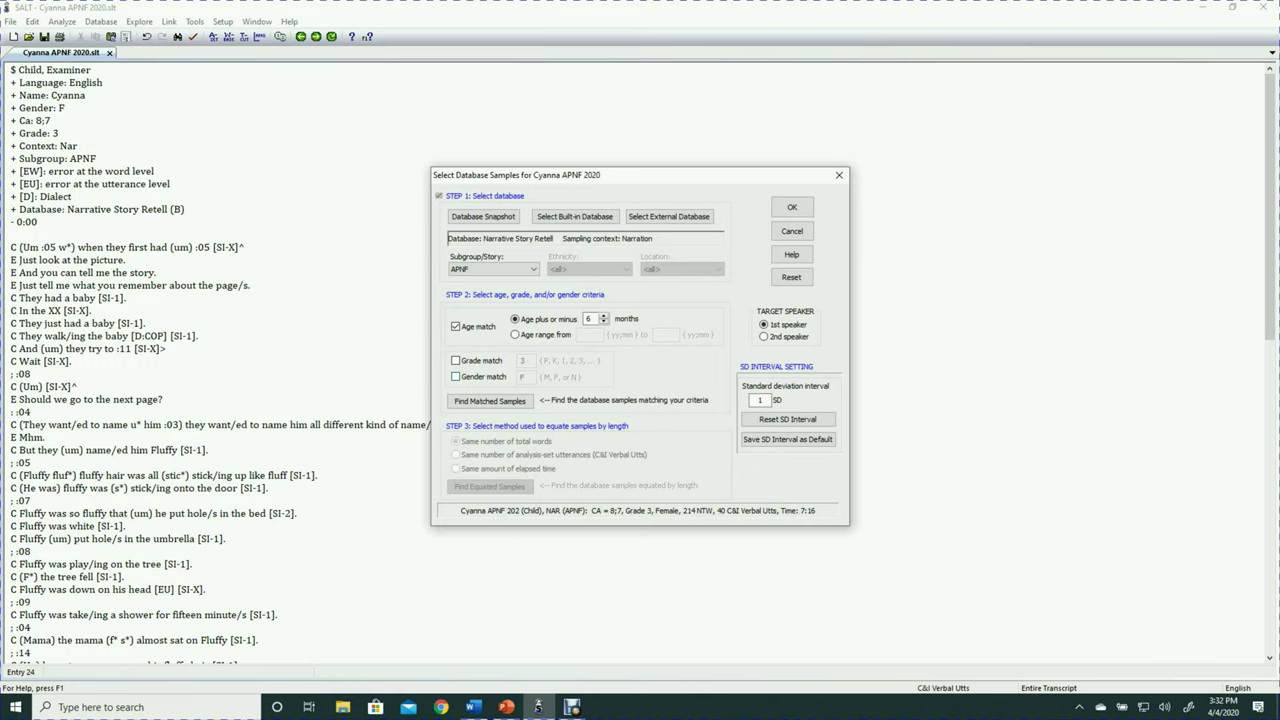
left_click(489, 400)
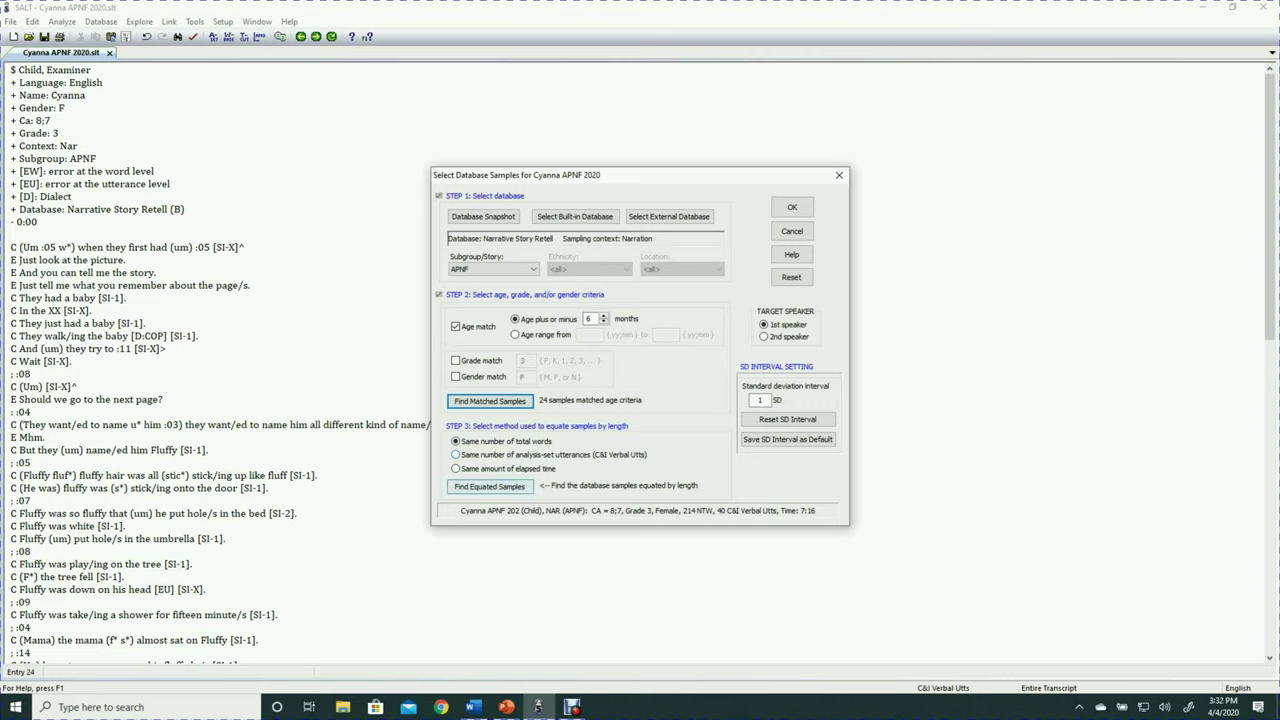
Equate the matched samples by total words (22 samples, 214 words), set the SD interval from 1.75, and accept.
left_click(489, 486)
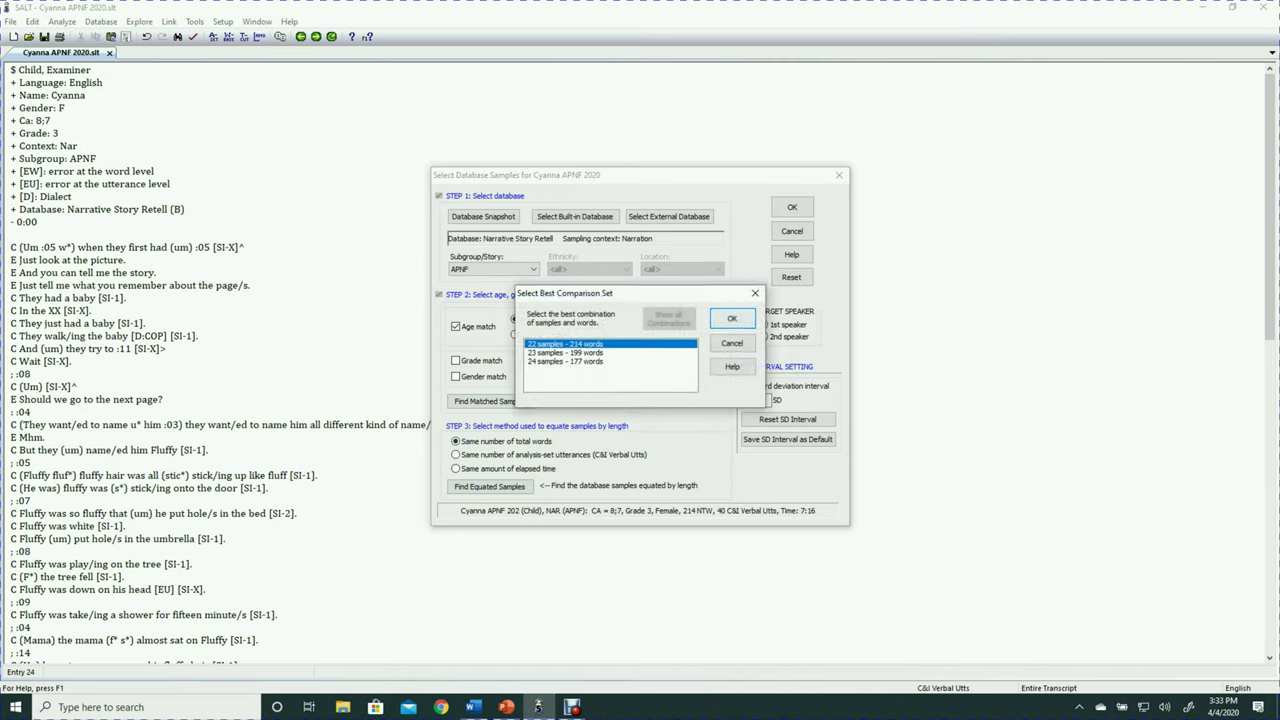
key("Return")
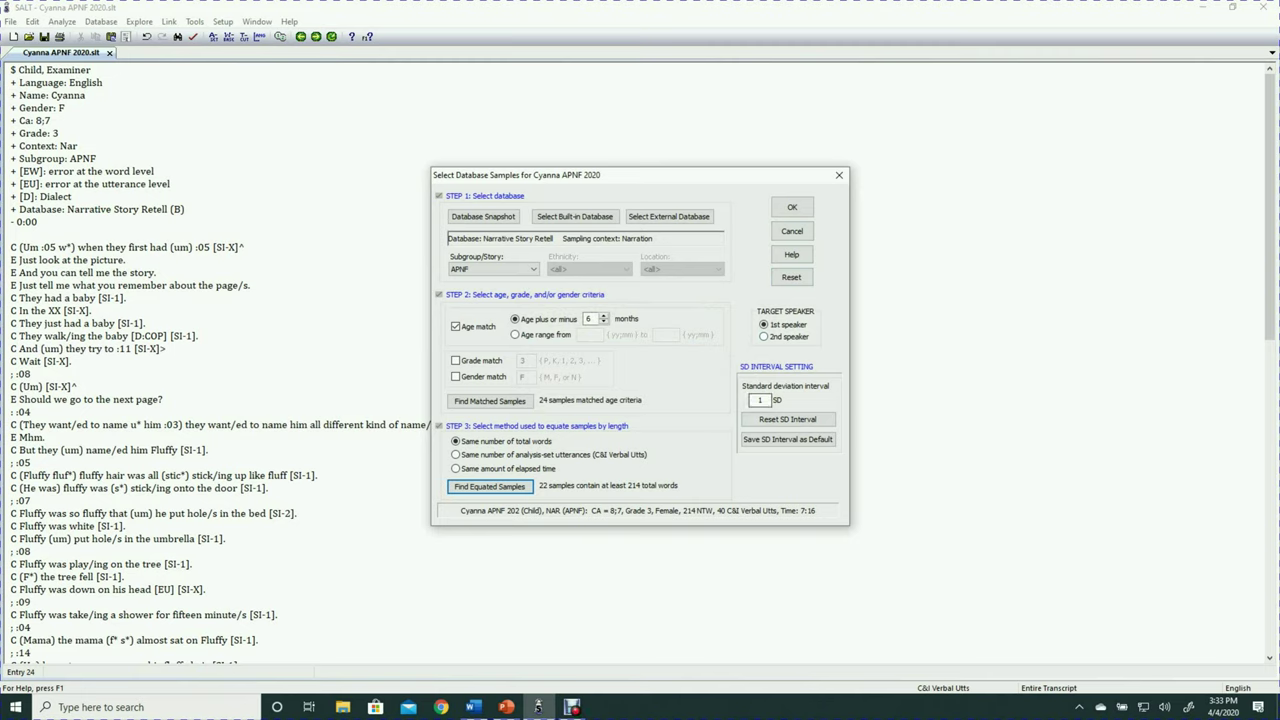
left_click(760, 399)
type("1.75")
key("BackSpace")
key("BackSpace")
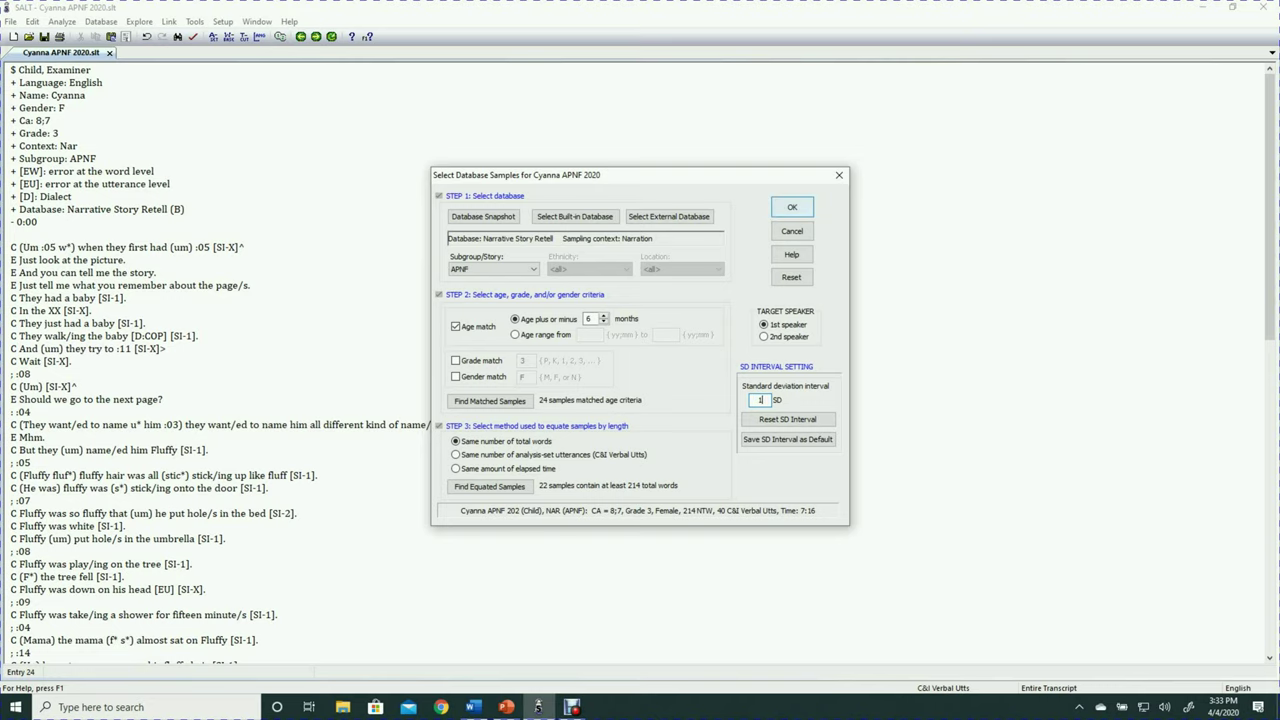
key("Return")
key("alt+d")
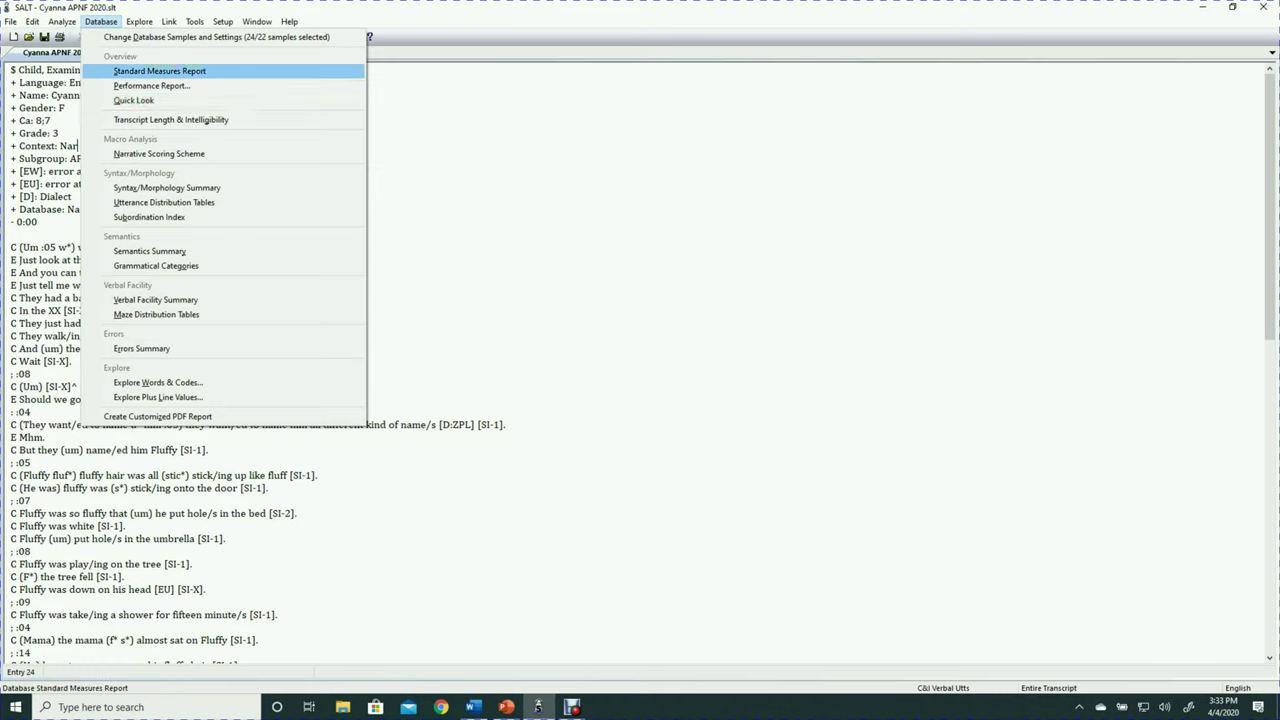
Run the Standard Measures Report on the entire transcript.
key("Return")
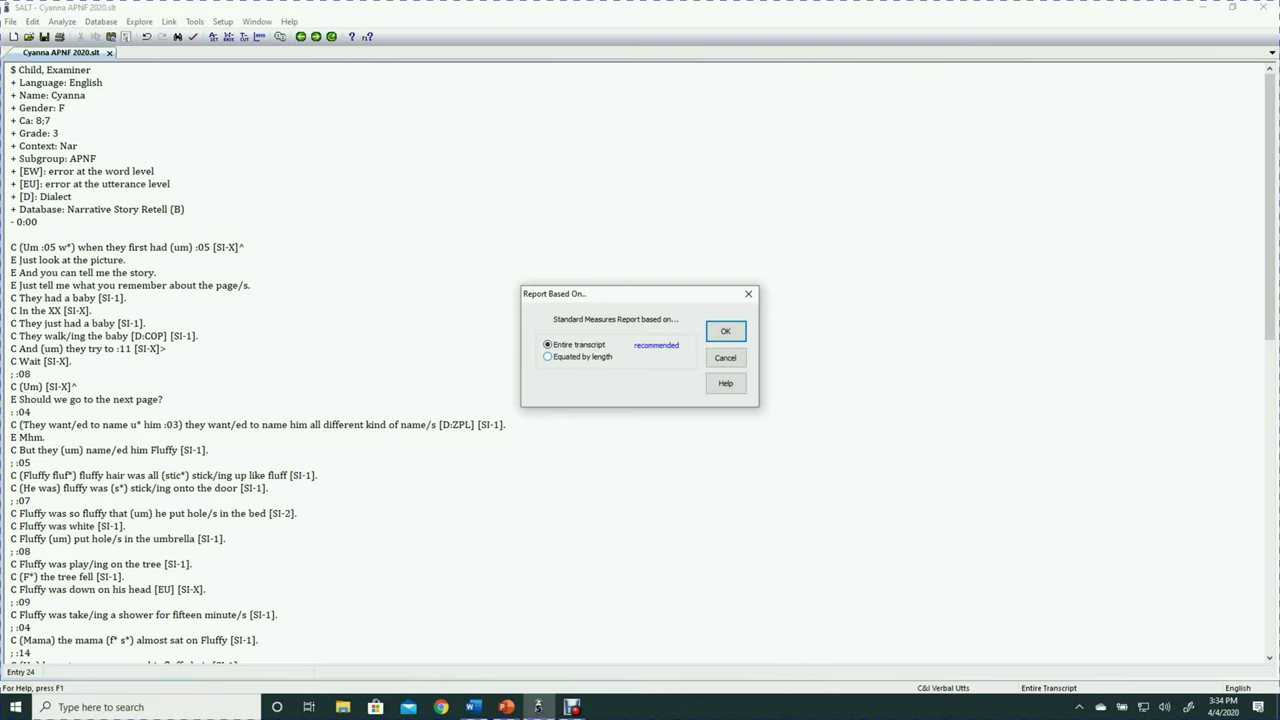
key("Return")
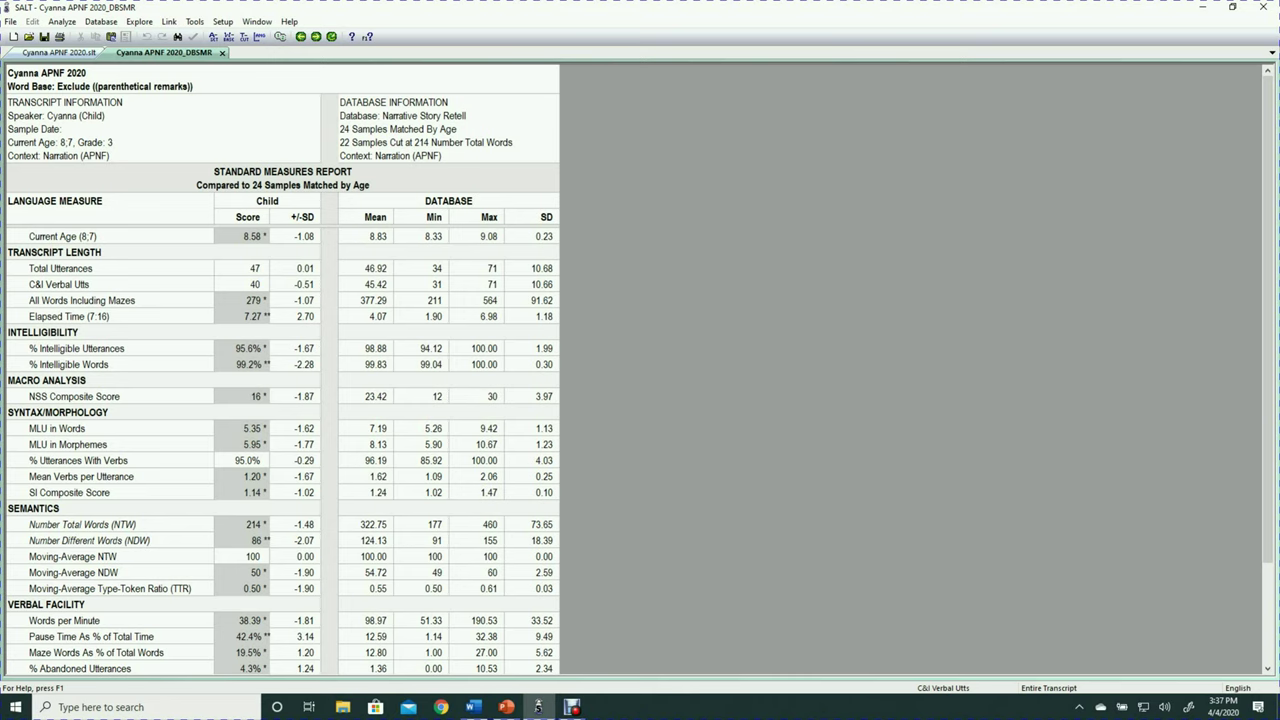
Review the Standard Measures Report down to the Errors section, then open the Database menu.
scroll(283, 370, "down", 3)
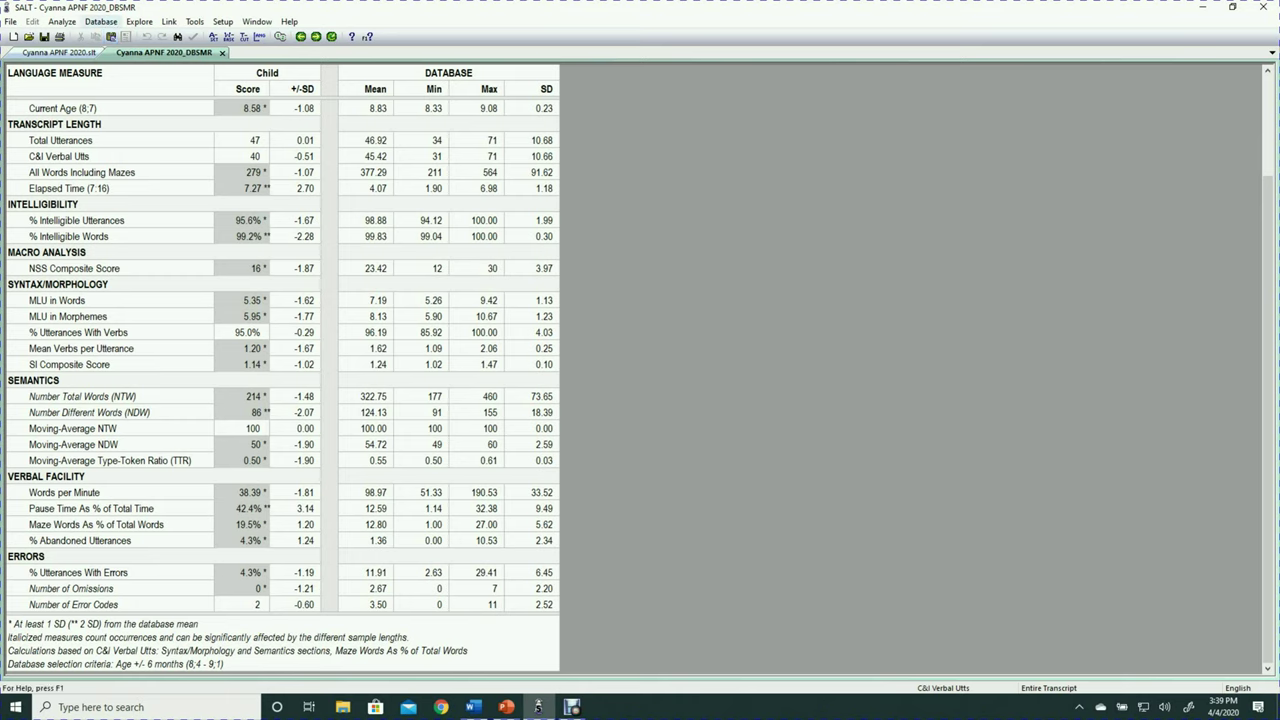
left_click(100, 21)
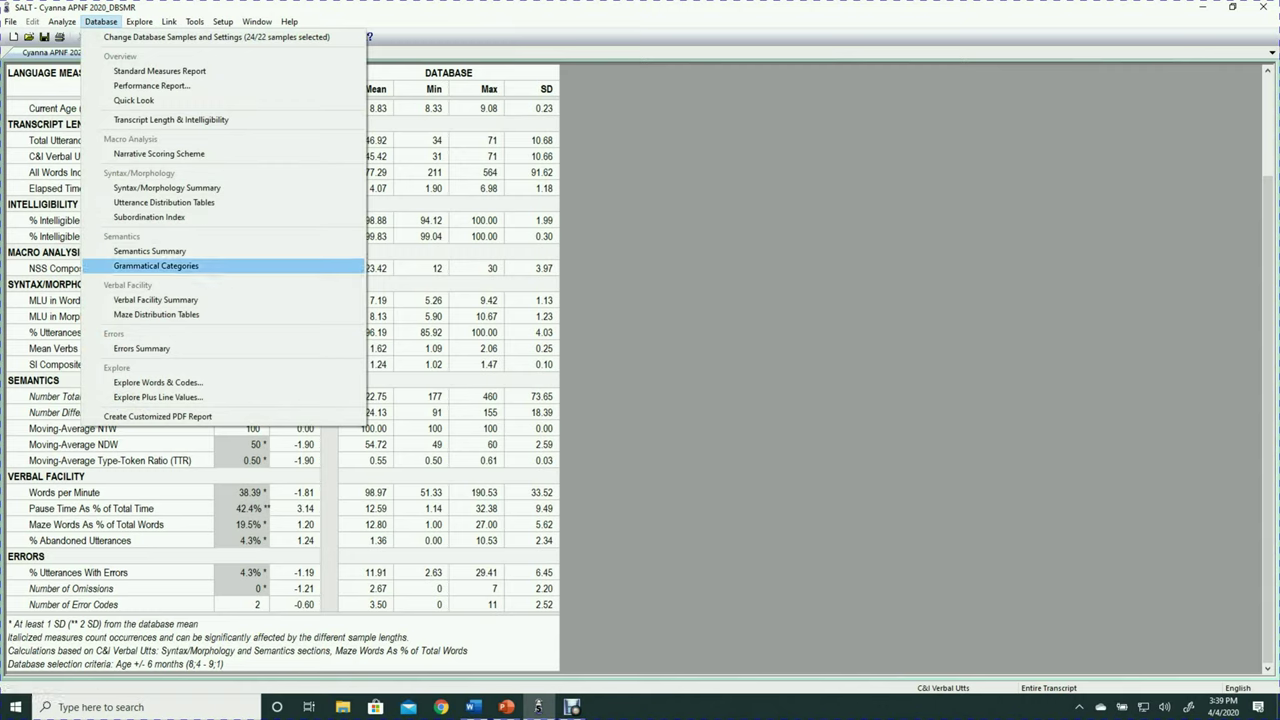
Run the Grammatical Categories report equated by length against 22 database samples.
left_click(156, 265)
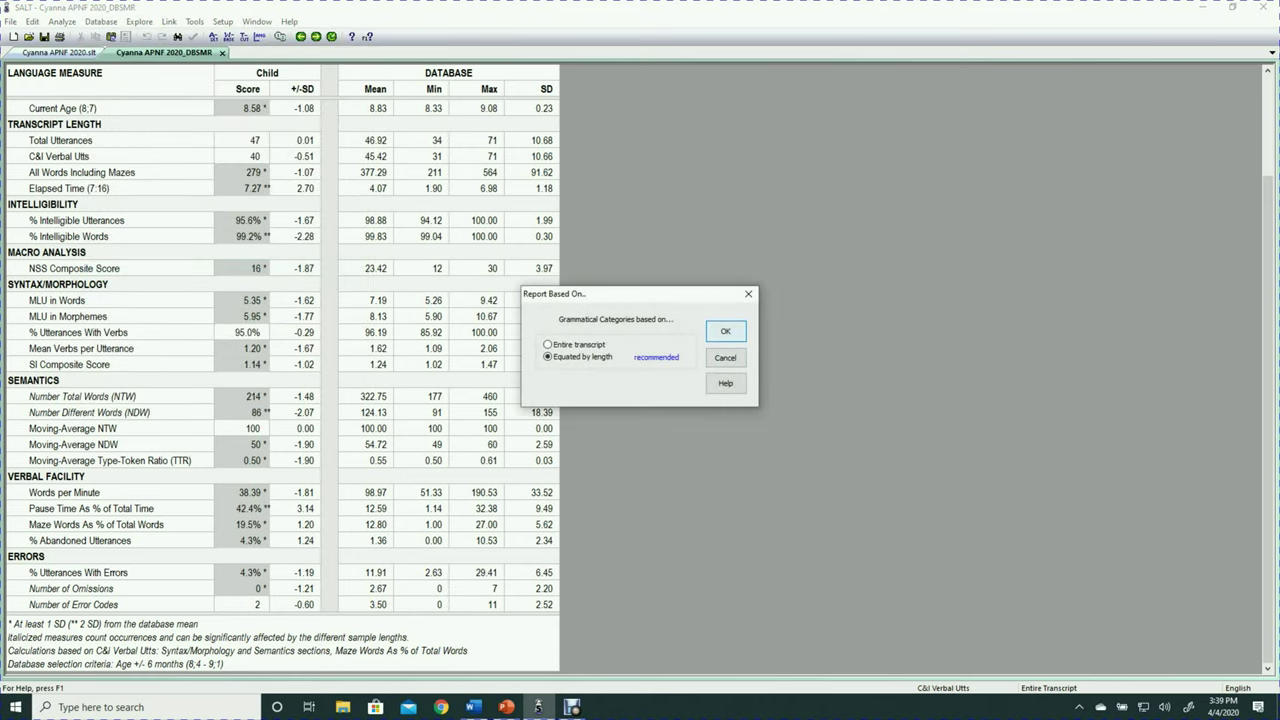
key("Return")
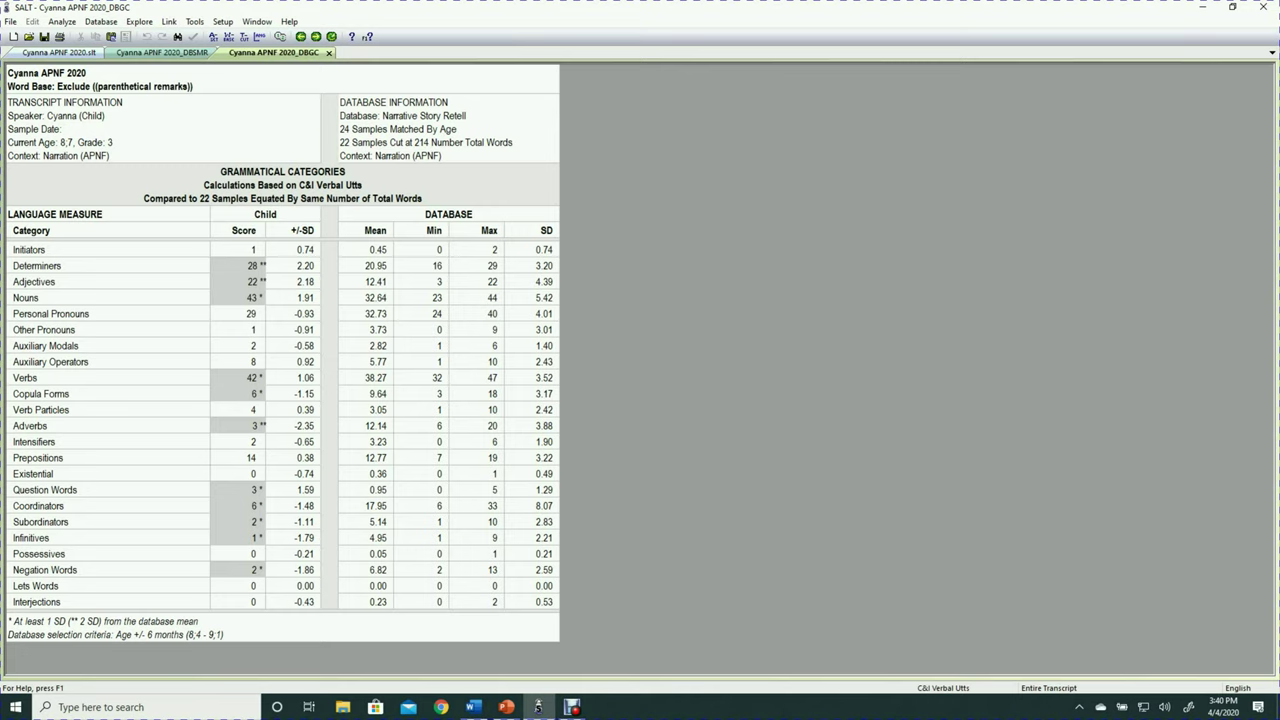
left_click(101, 22)
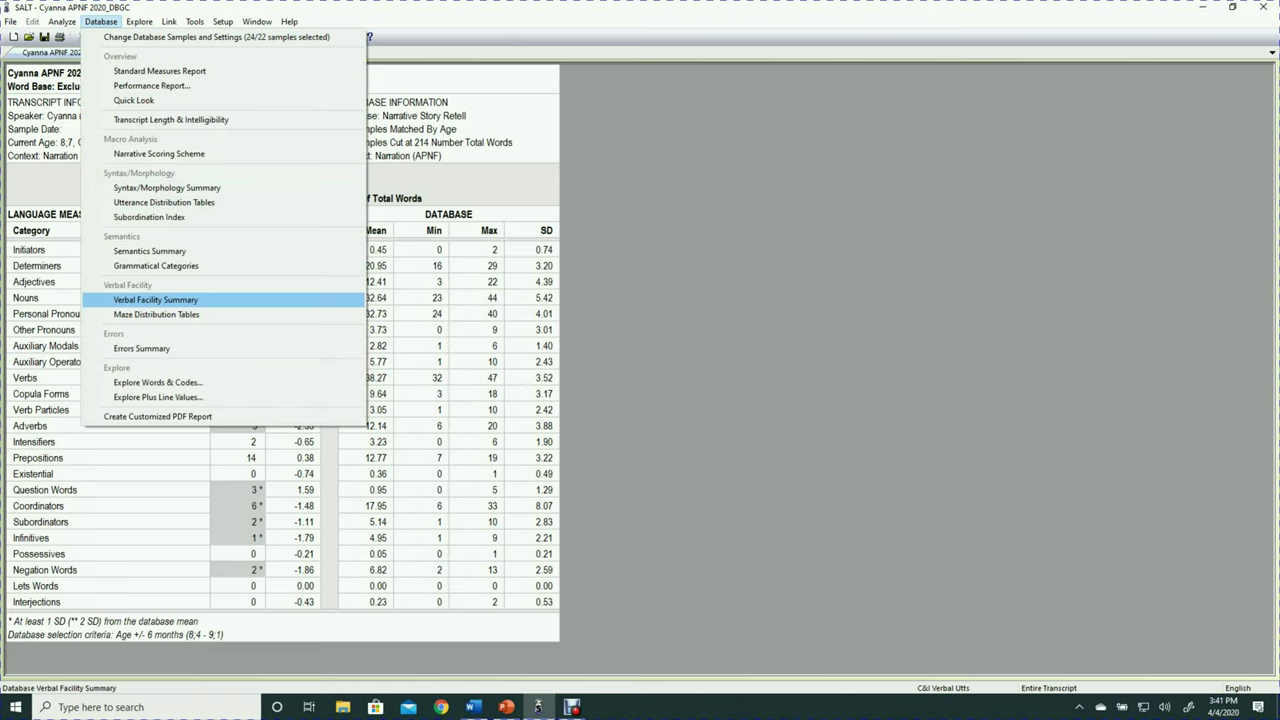
Generate the Verbal Facility Summary, showing 38.39 words per minute at -1.88 SD.
left_click(155, 299)
key("Return")
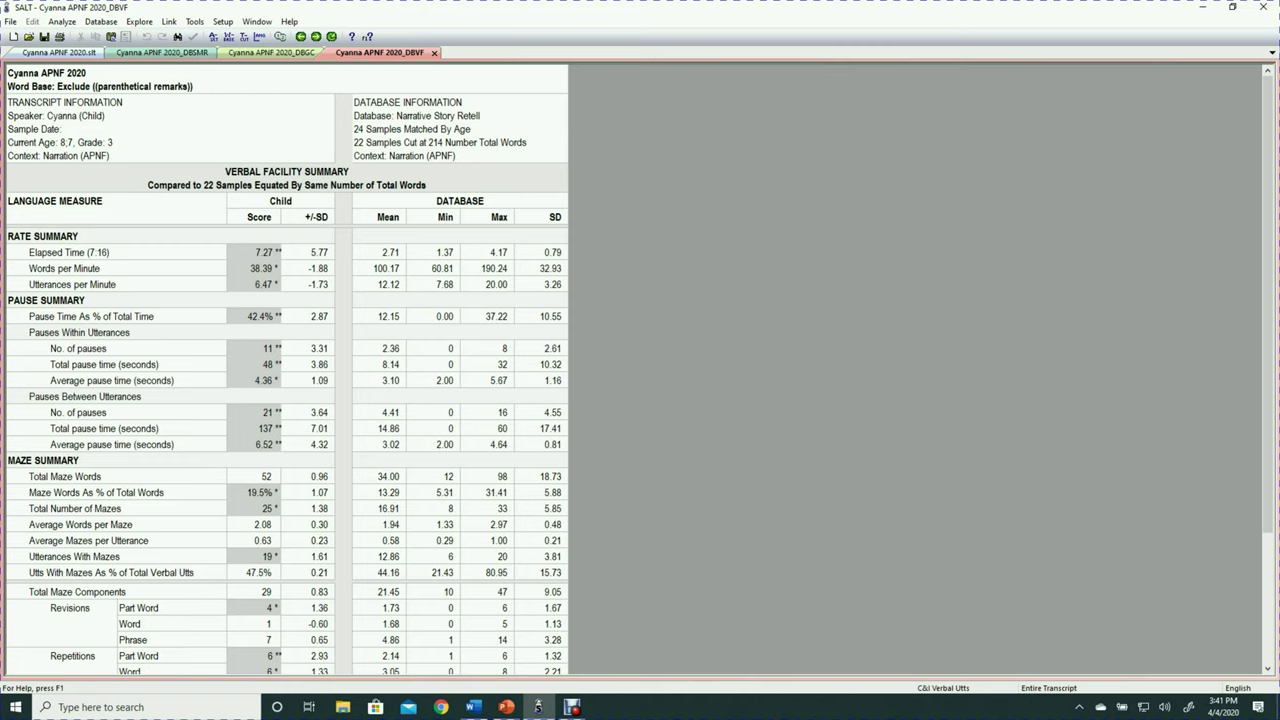
scroll(287, 370, "down", 3)
scroll(287, 370, "up", 3)
scroll(287, 370, "down", 3)
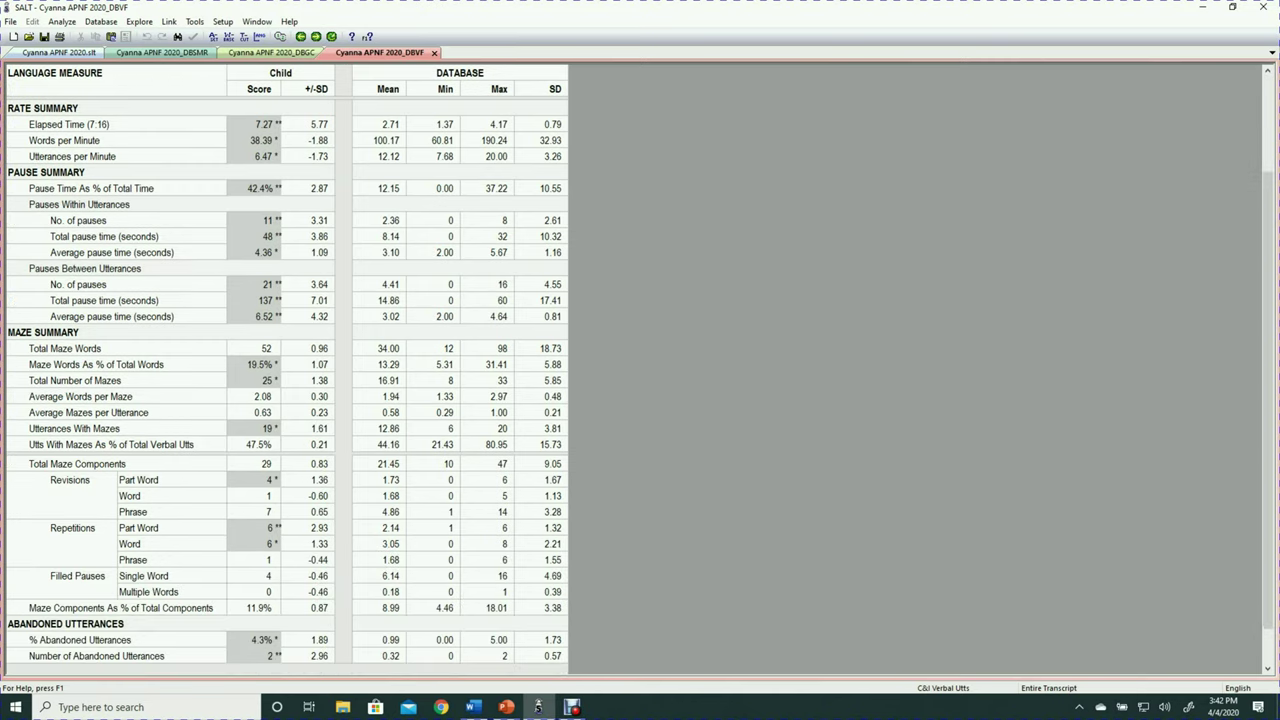
scroll(287, 370, "down", 1)
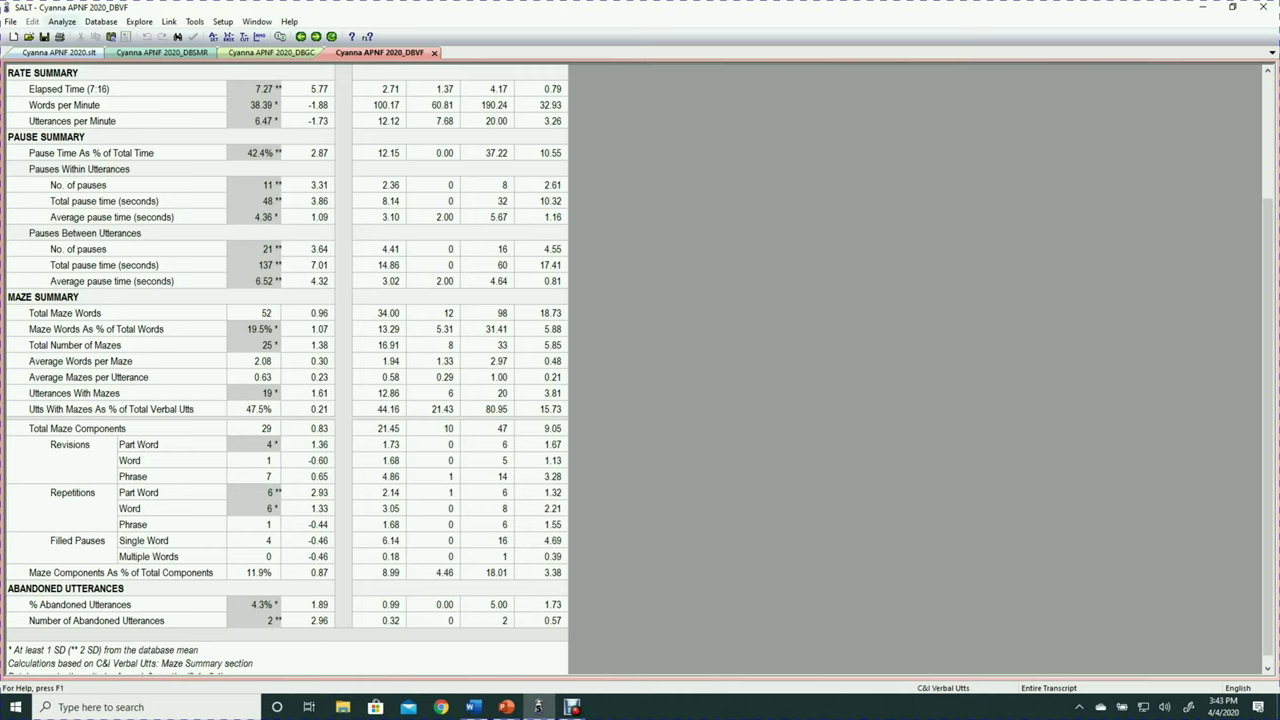
left_click(62, 21)
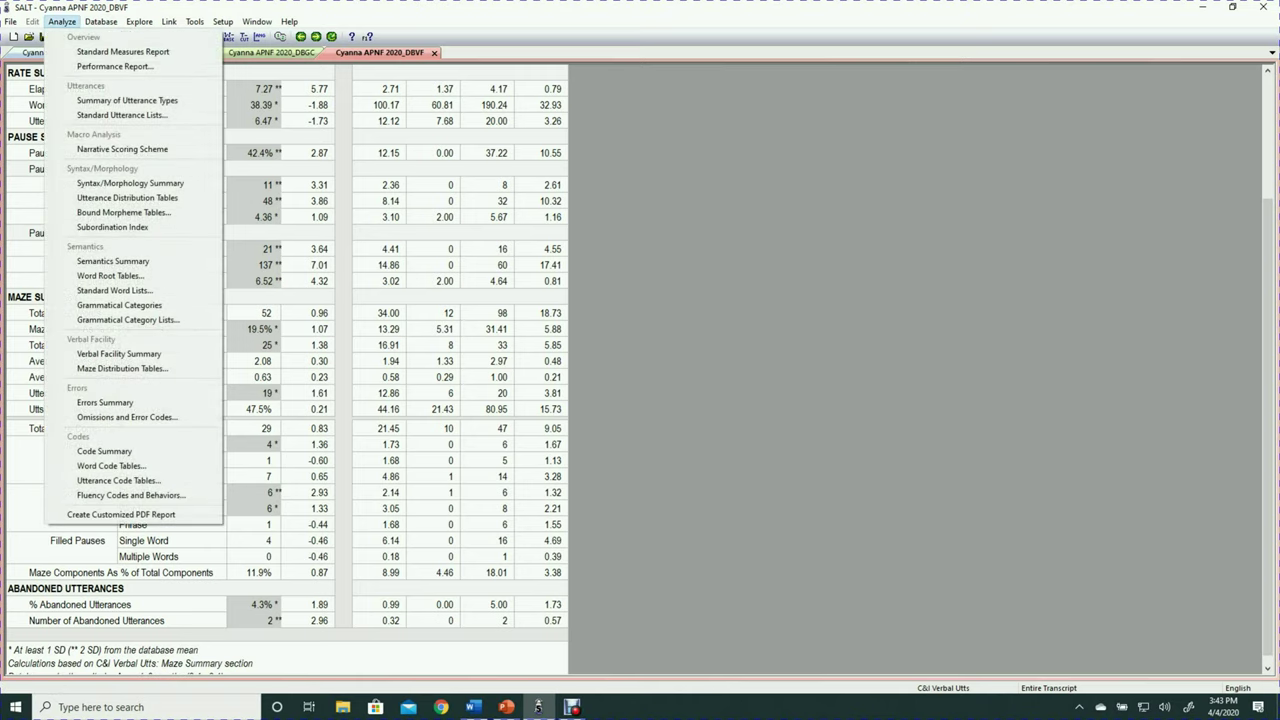
Create the DBNSS report tab showing NSS Composite Score 16 at -1.87 SD.
mouse_move(100, 21)
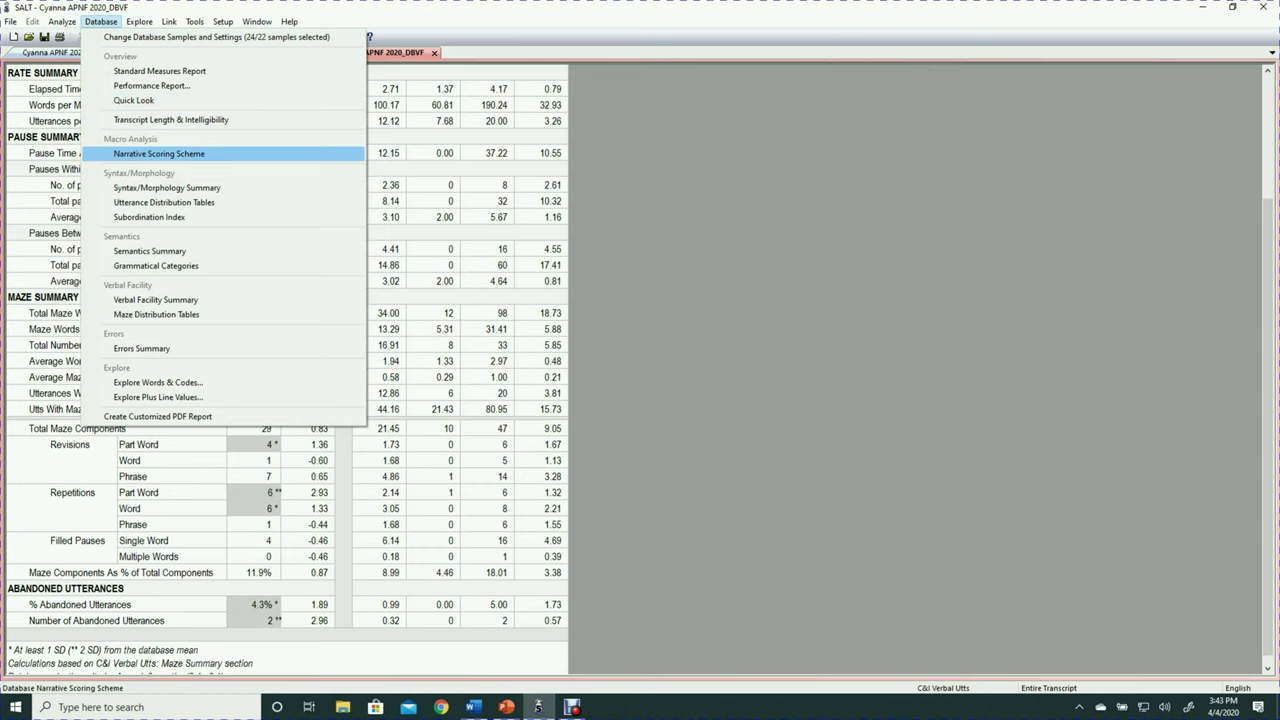
key("Return")
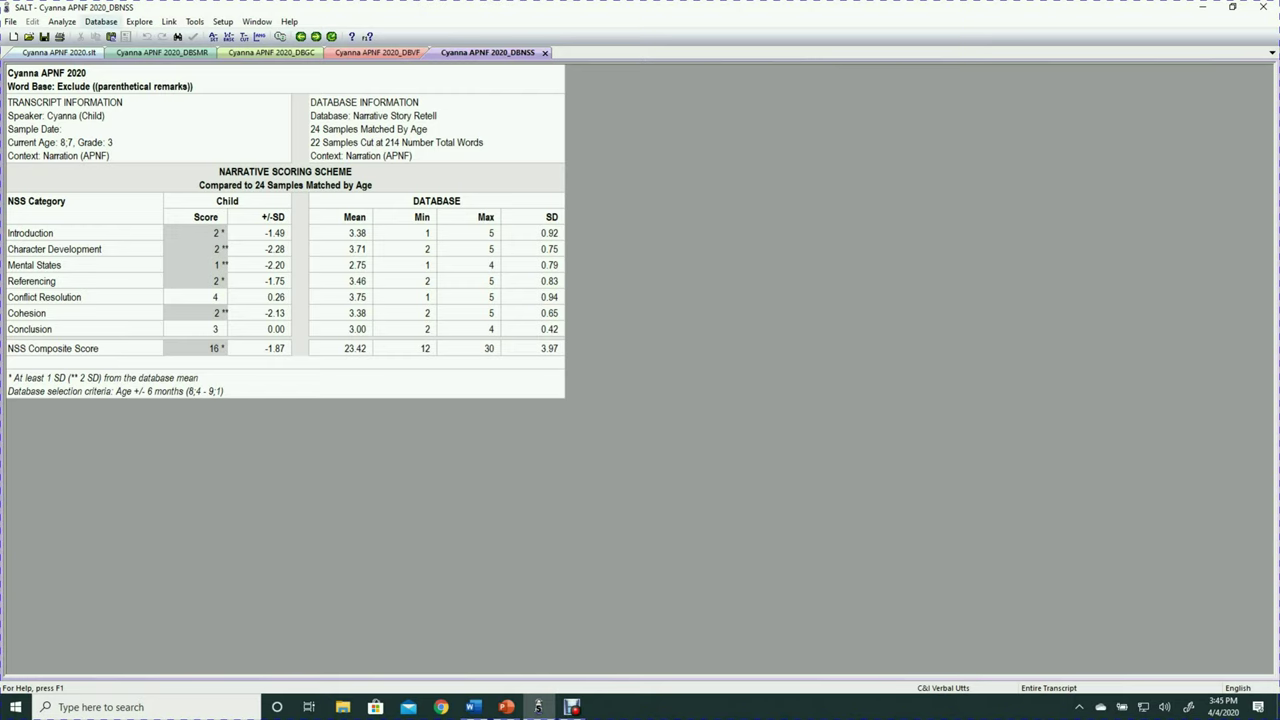
left_click(101, 21)
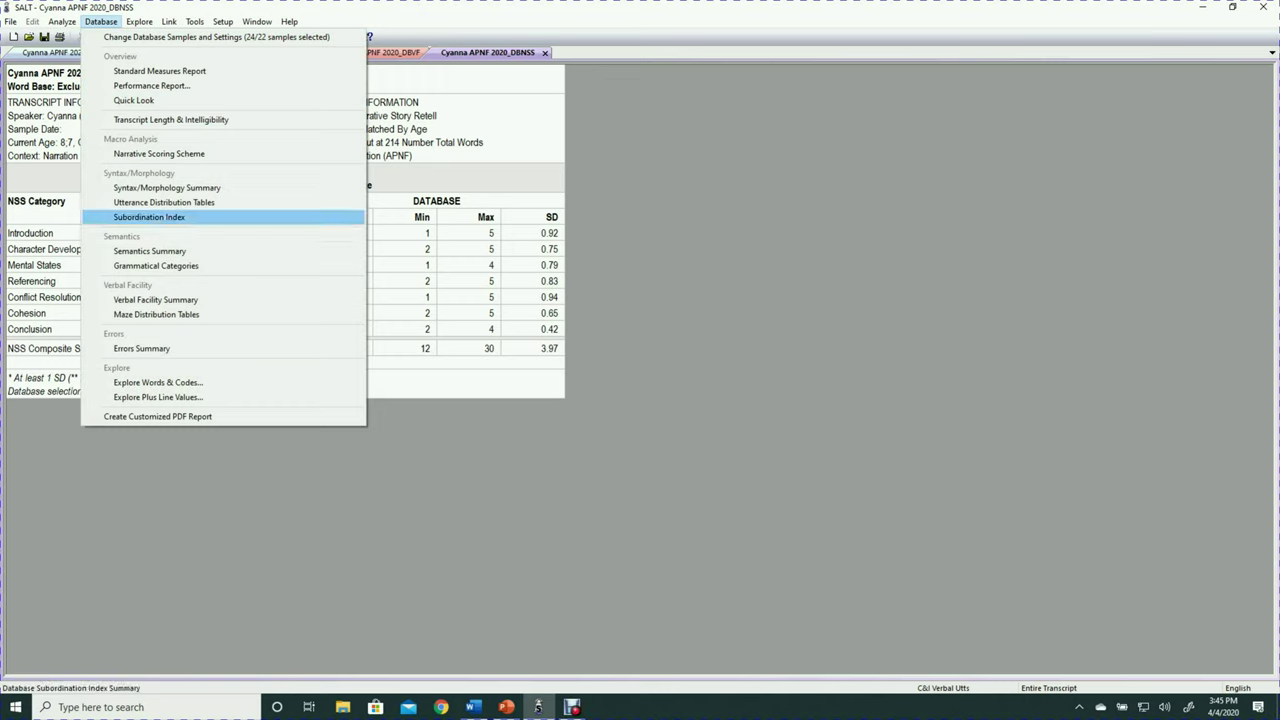
Create the DBSI tab: SI Composite Score 1.14 at -0.95 SD versus 22 samples.
key("Return")
key("Return")
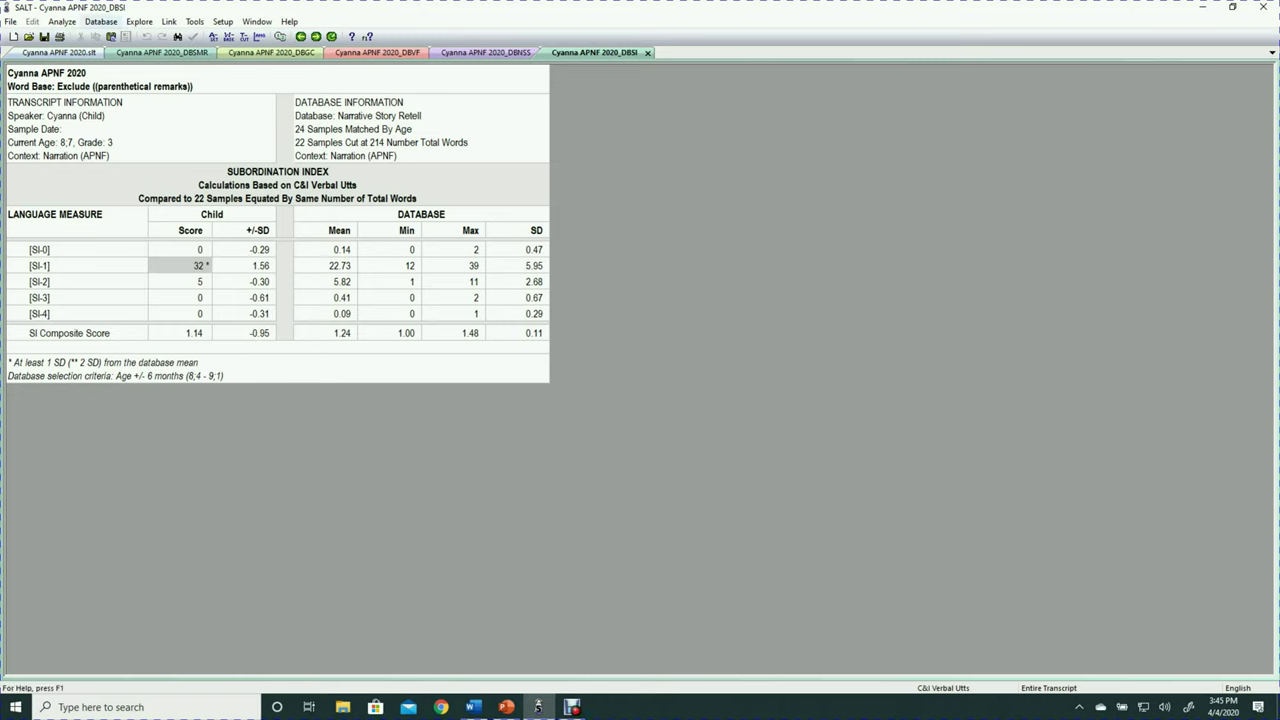
Open the Database menu and move across to the Analyze menu.
left_click(100, 21)
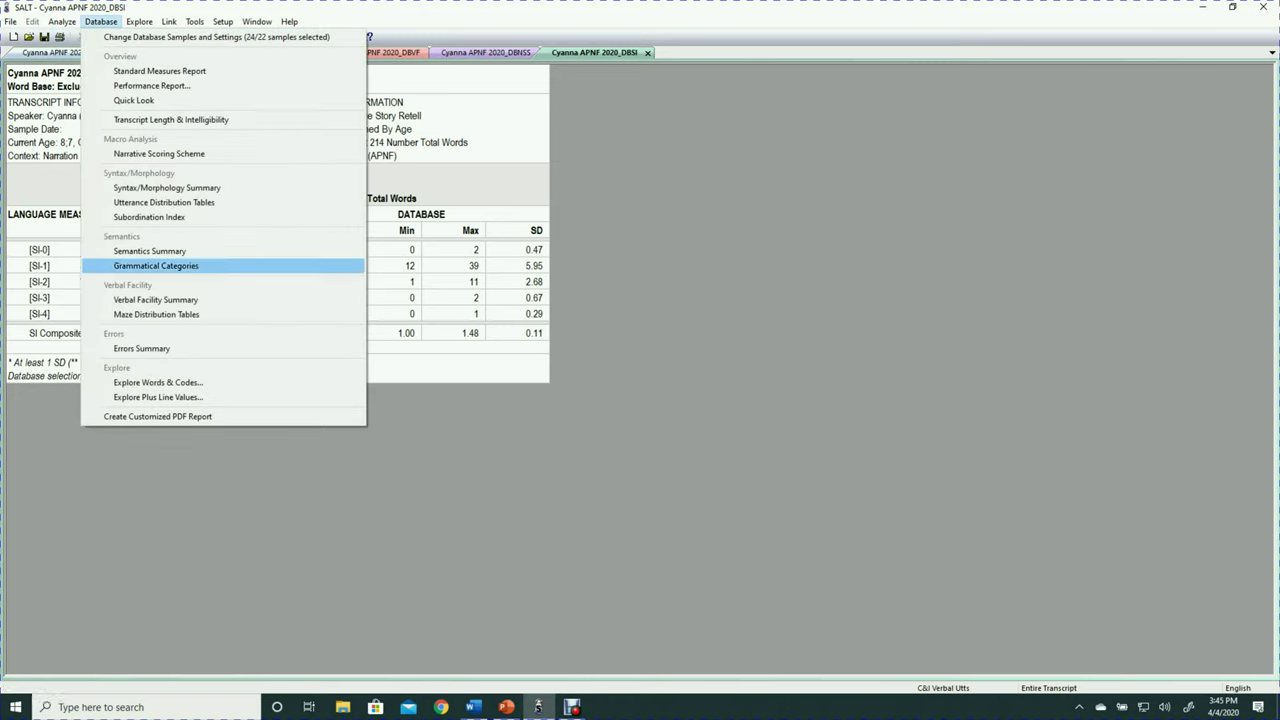
mouse_move(62, 21)
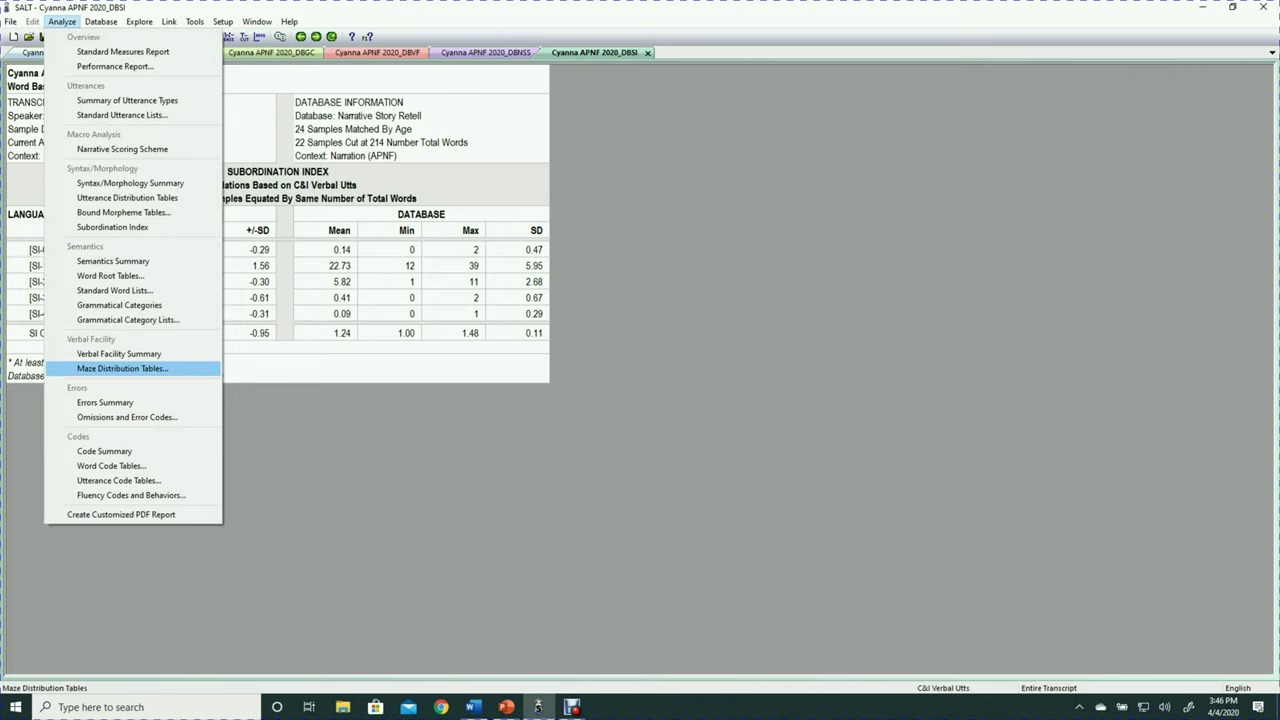
Run the Verbal Facility Summary for child and examiner and scroll through the report.
left_click(119, 353)
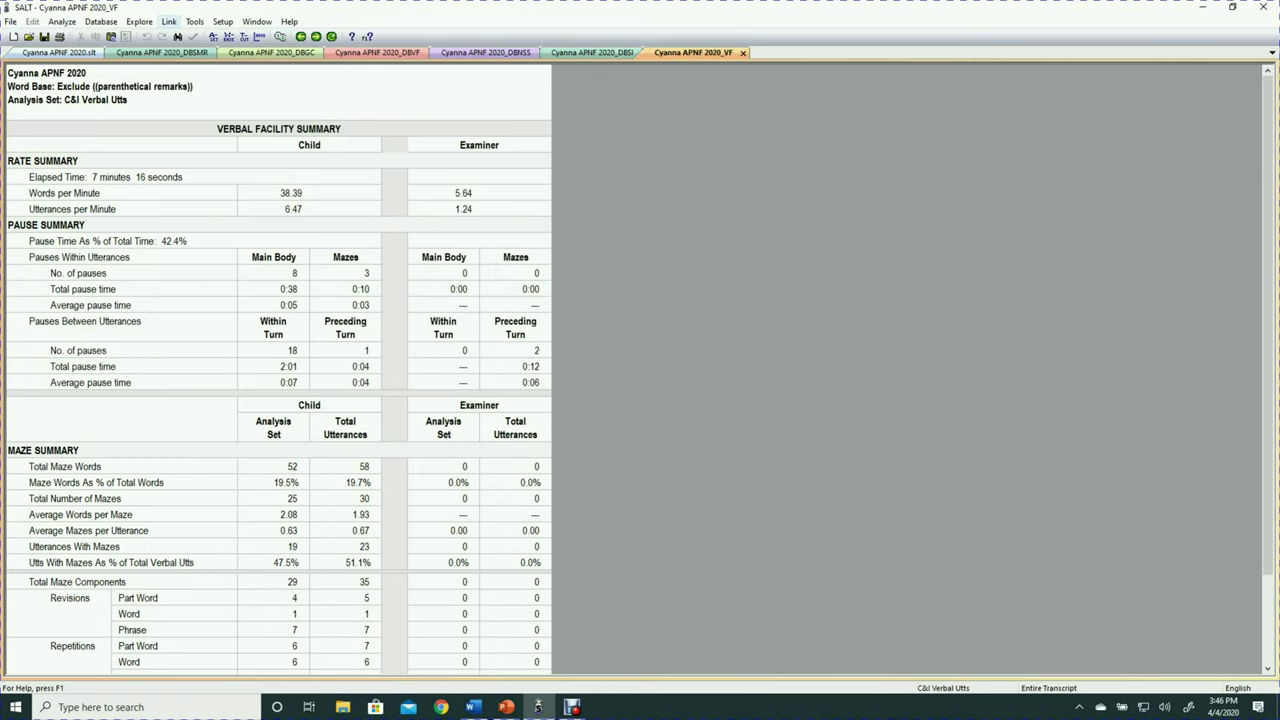
scroll(279, 370, "down", 2)
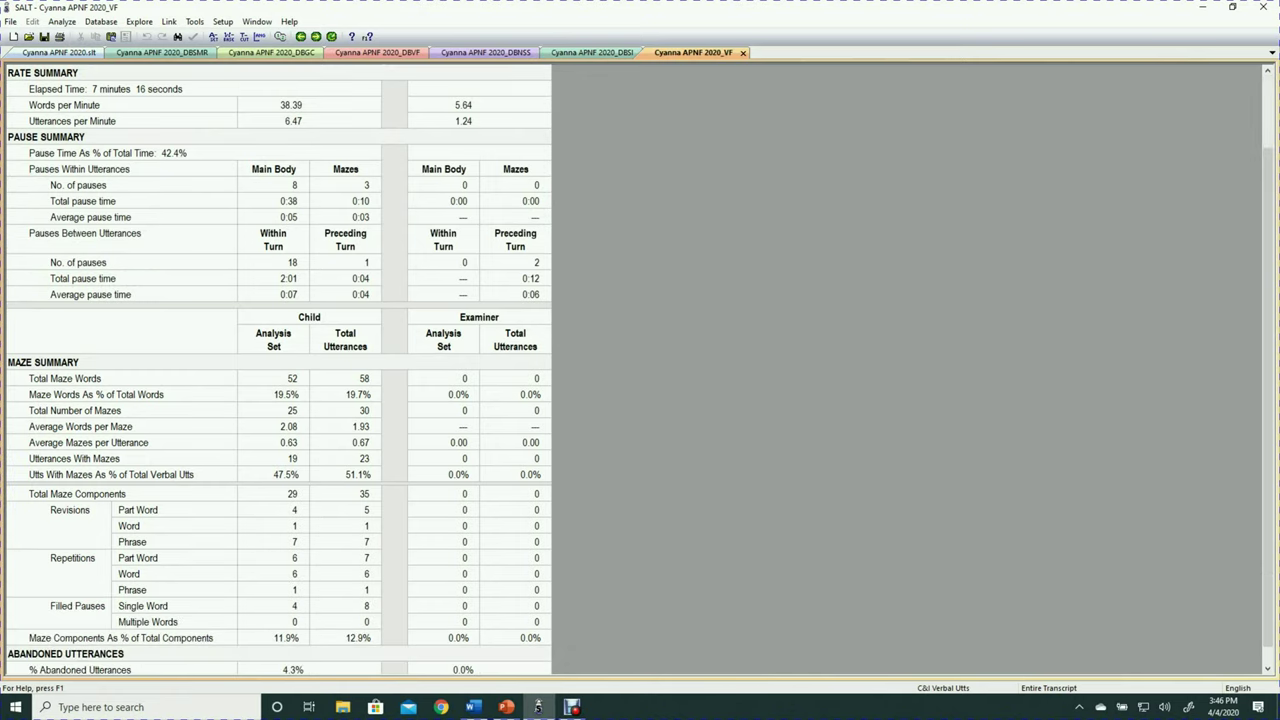
scroll(279, 370, "up", 2)
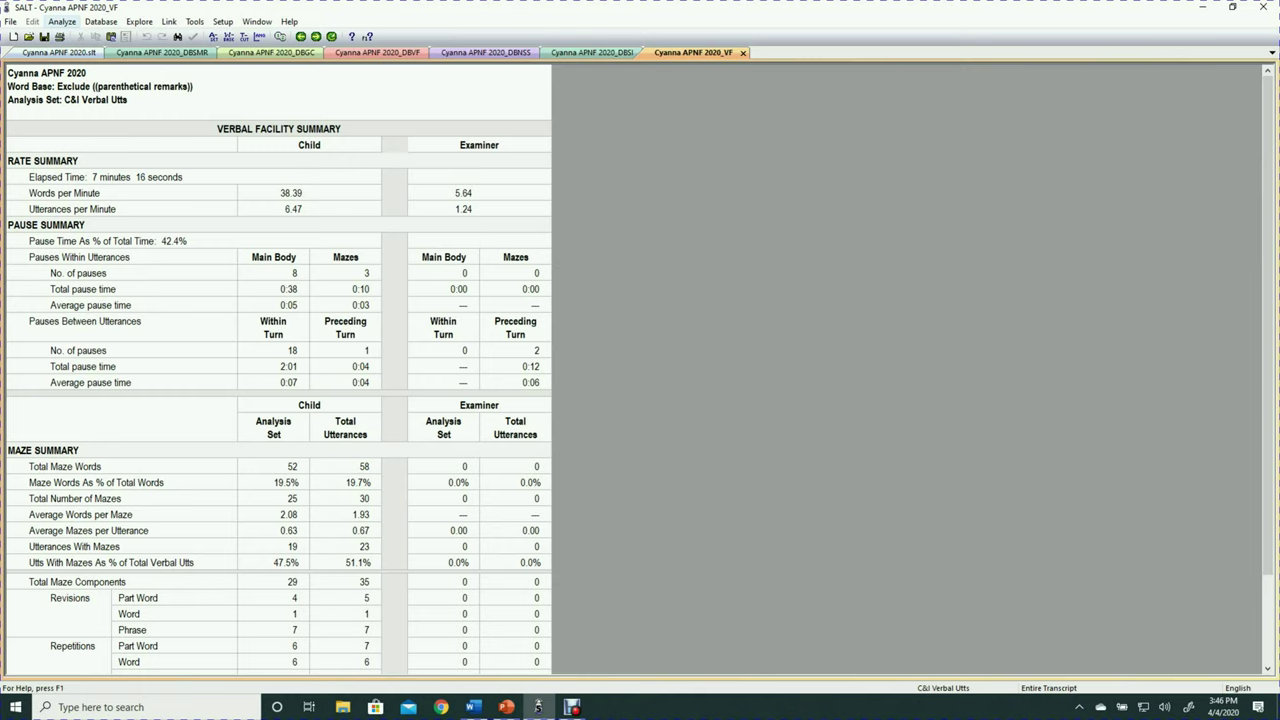
Browse the Analyze menu's standard analyses, such as Bound Morpheme Tables and Subordination Index.
left_click(61, 21)
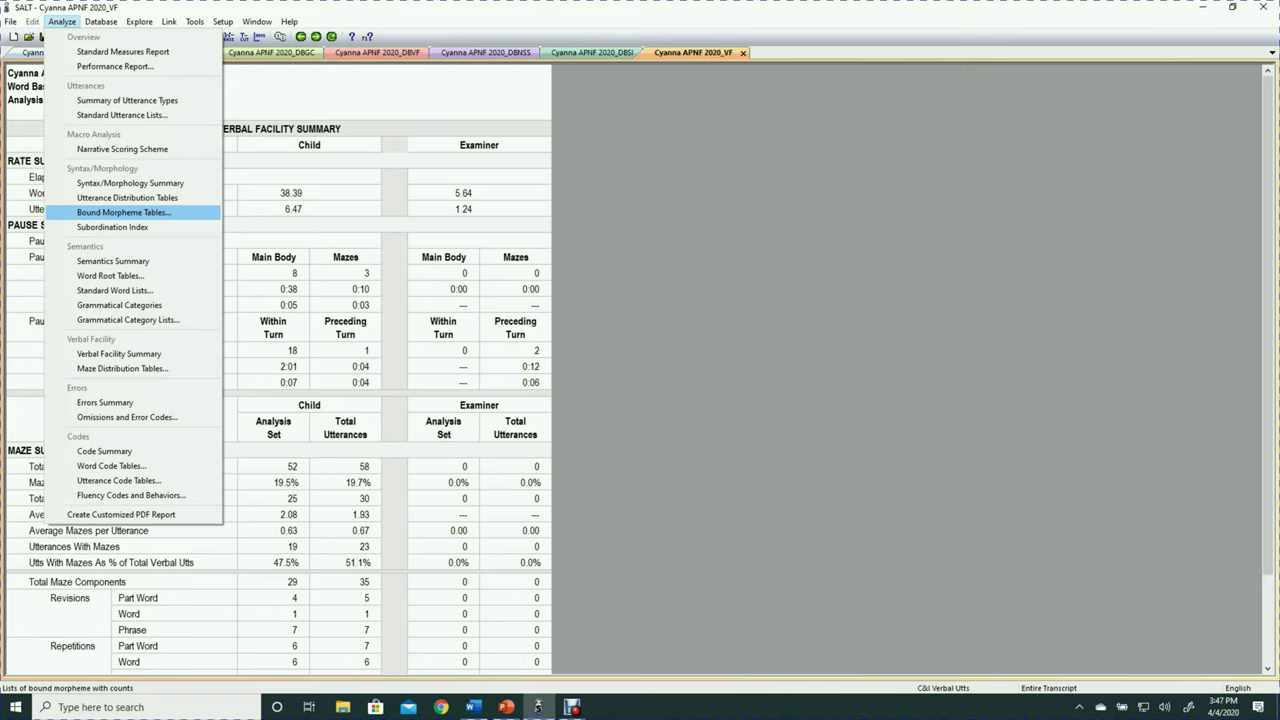
key("Up")
key("Down")
key("Down")
key("Down")
key("Up")
key("Up")
key("Up")
key("Down")
key("Down")
key("Down")
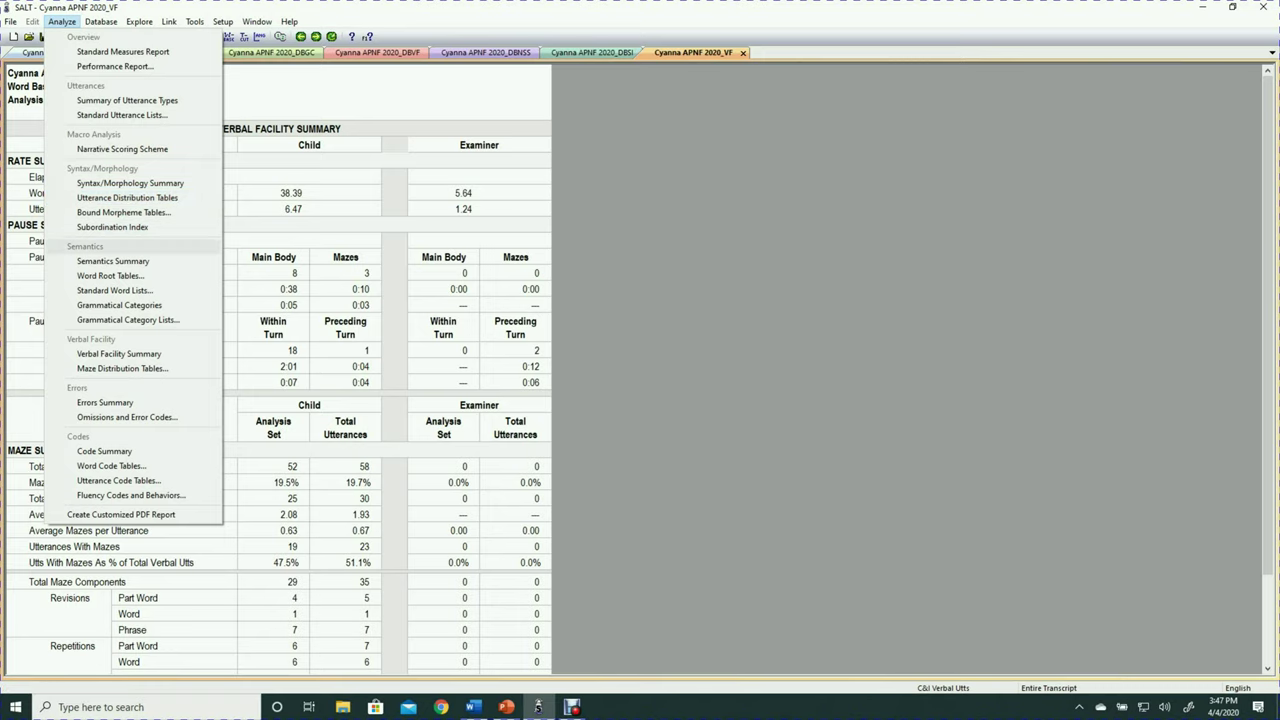
key("Down")
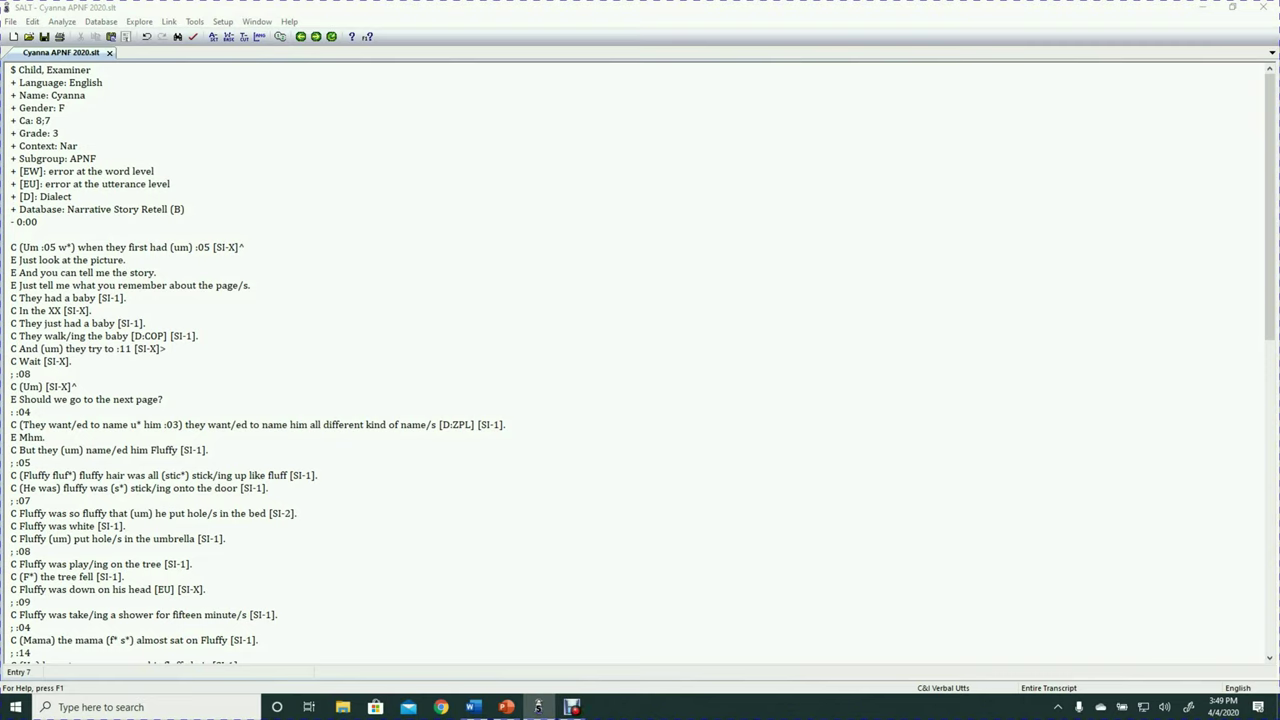
Generate the Performance Report, accepting settings with the child's first name and Female gender.
key("alt+d")
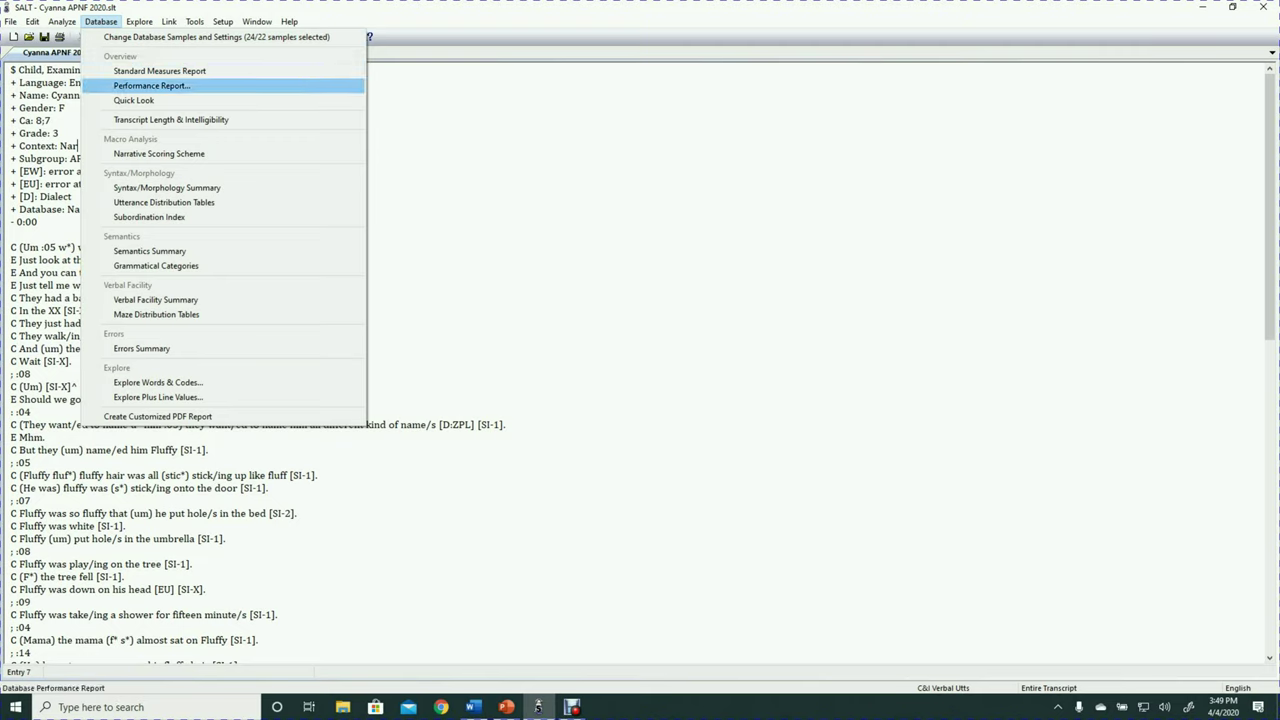
key("Return")
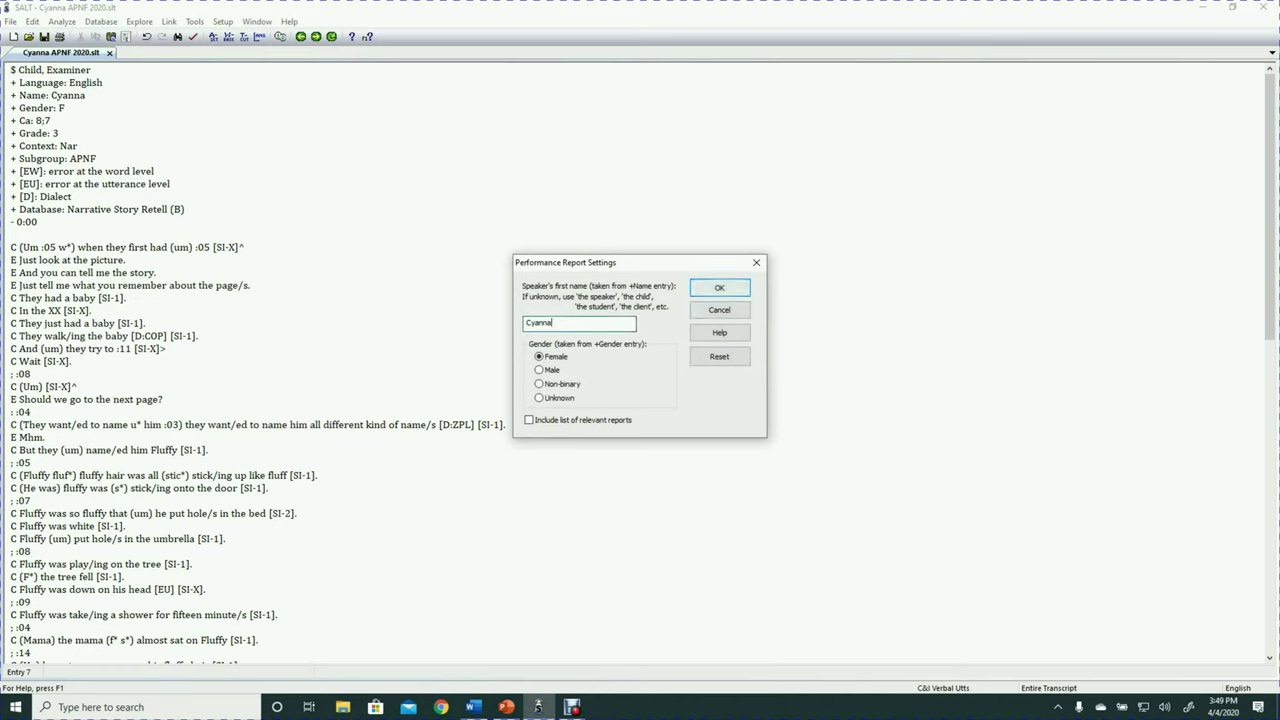
left_click(719, 287)
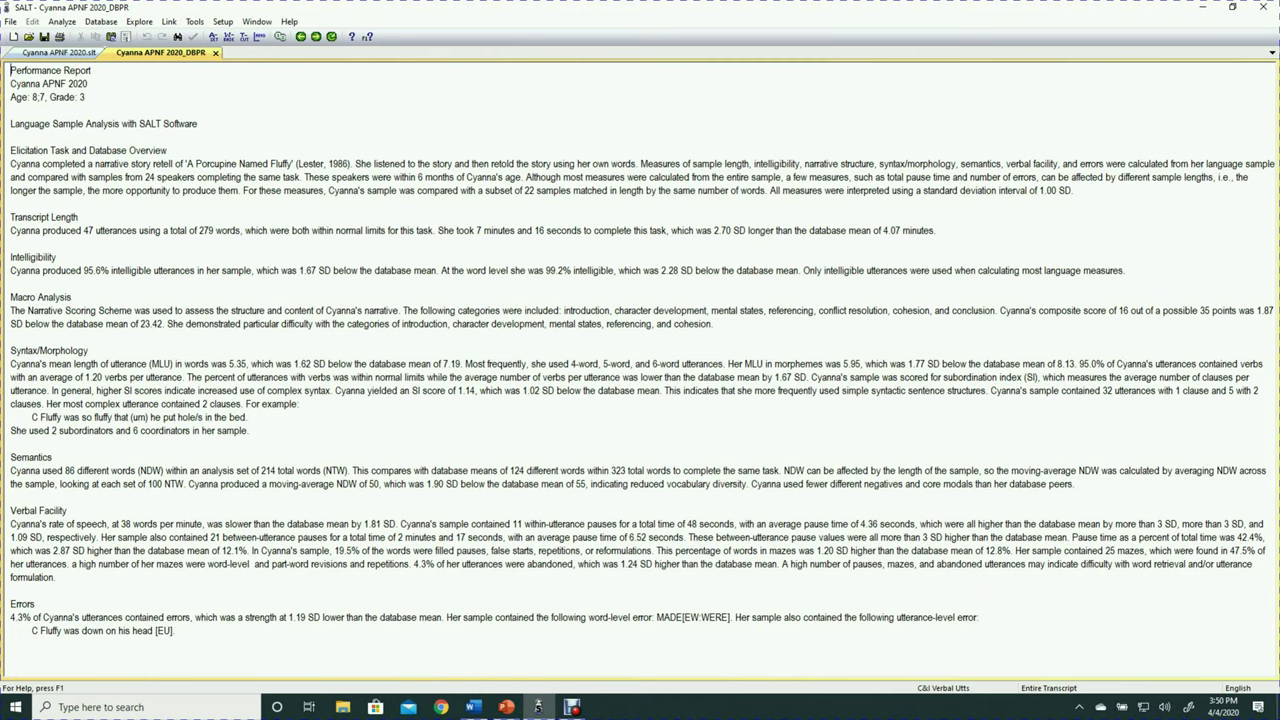
Add "She gave best effort." after the (Lester, 1986) citation in the overview paragraph.
left_click(352, 163)
type(". She ")
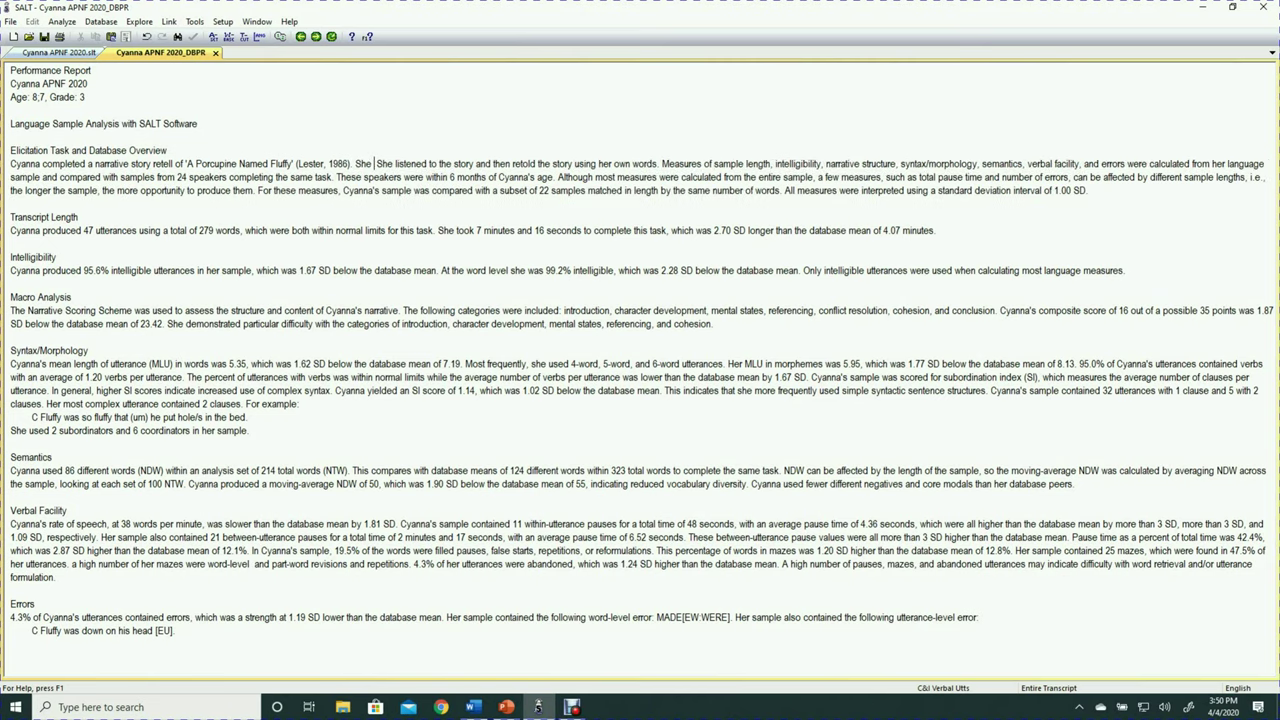
type("gave best effort")
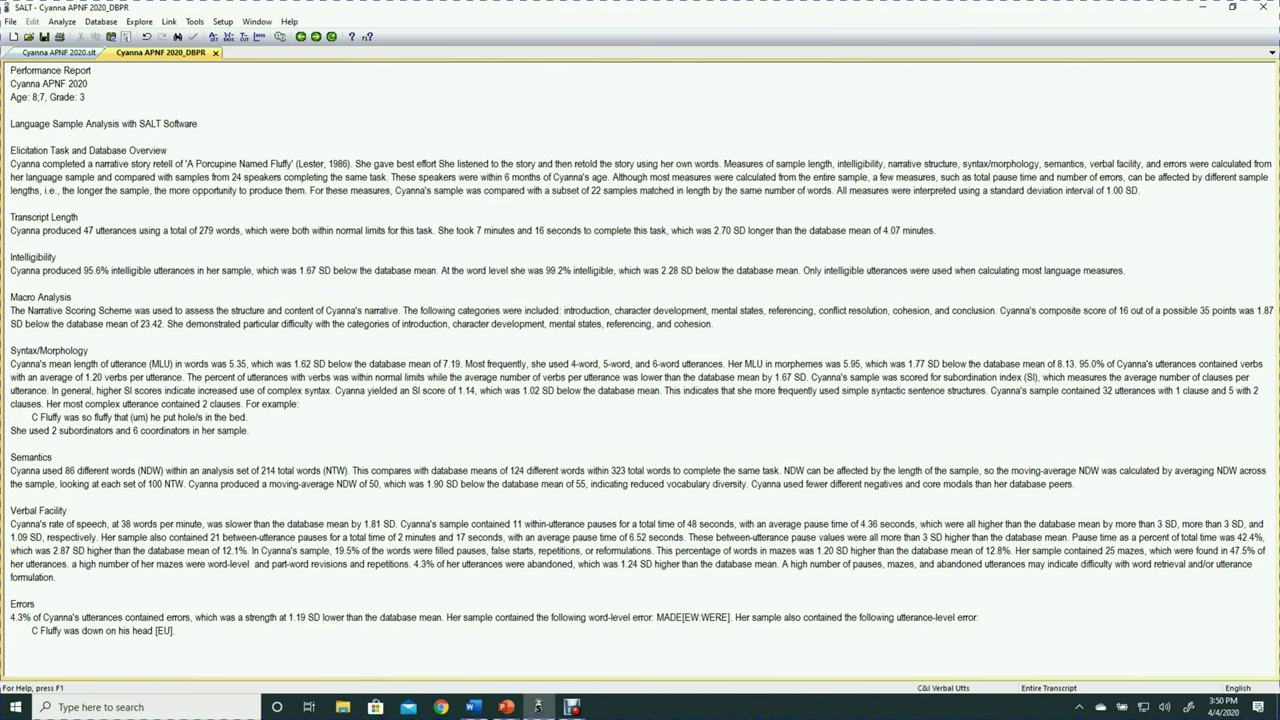
key("BackSpace")
type(".")
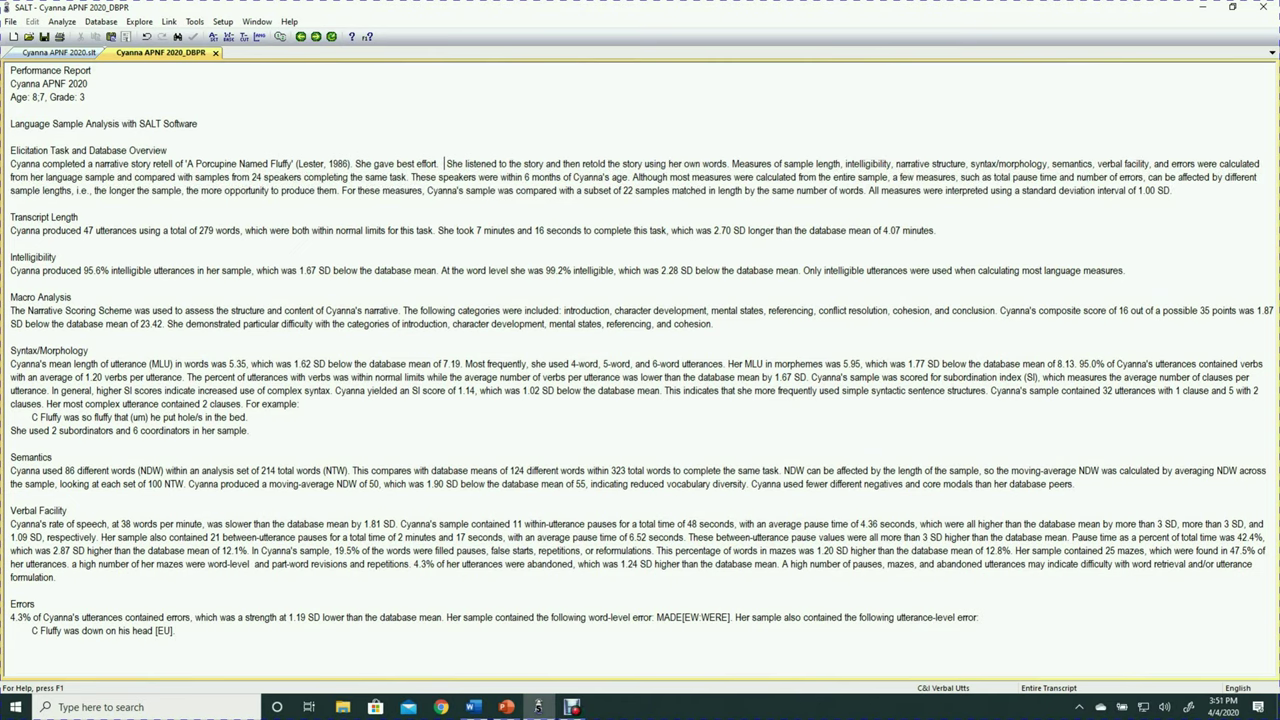
left_click_drag(10, 141, 12, 203)
left_click(12, 203)
Generate the Quick Look strengths/weaknesses table, then switch to the SALT for your IEP/Report slides.
left_click(100, 21)
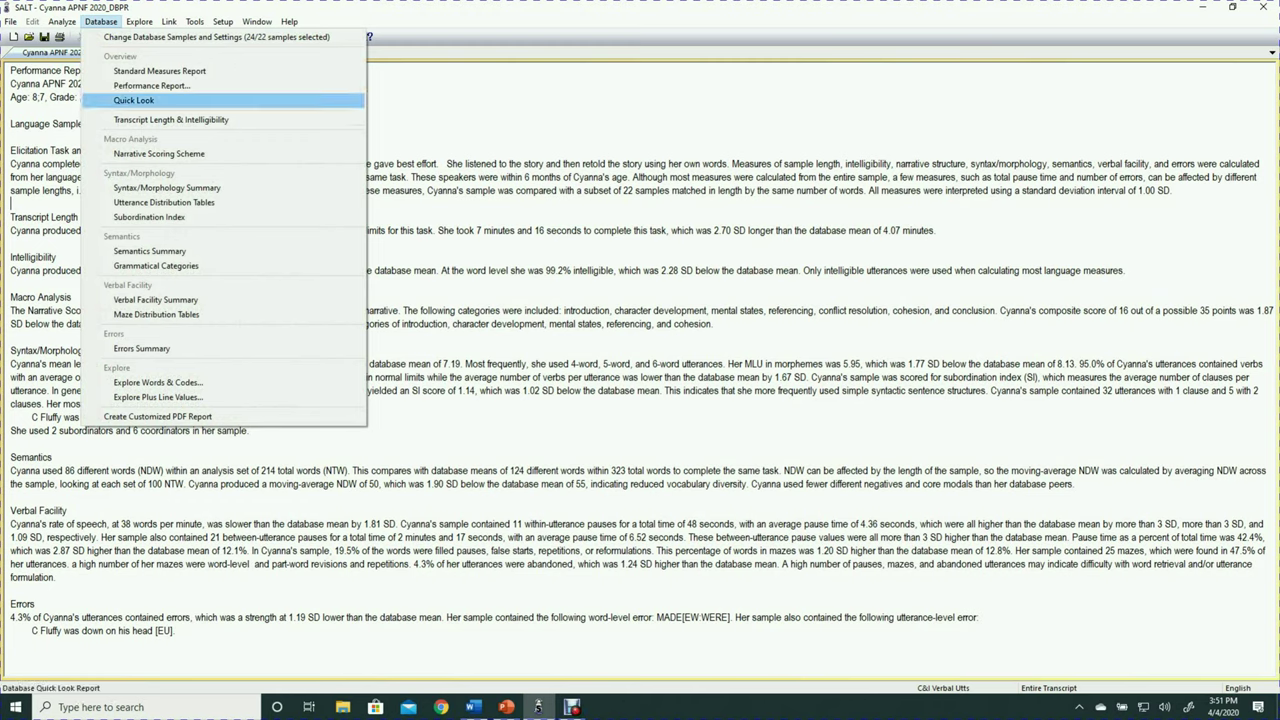
key("Return")
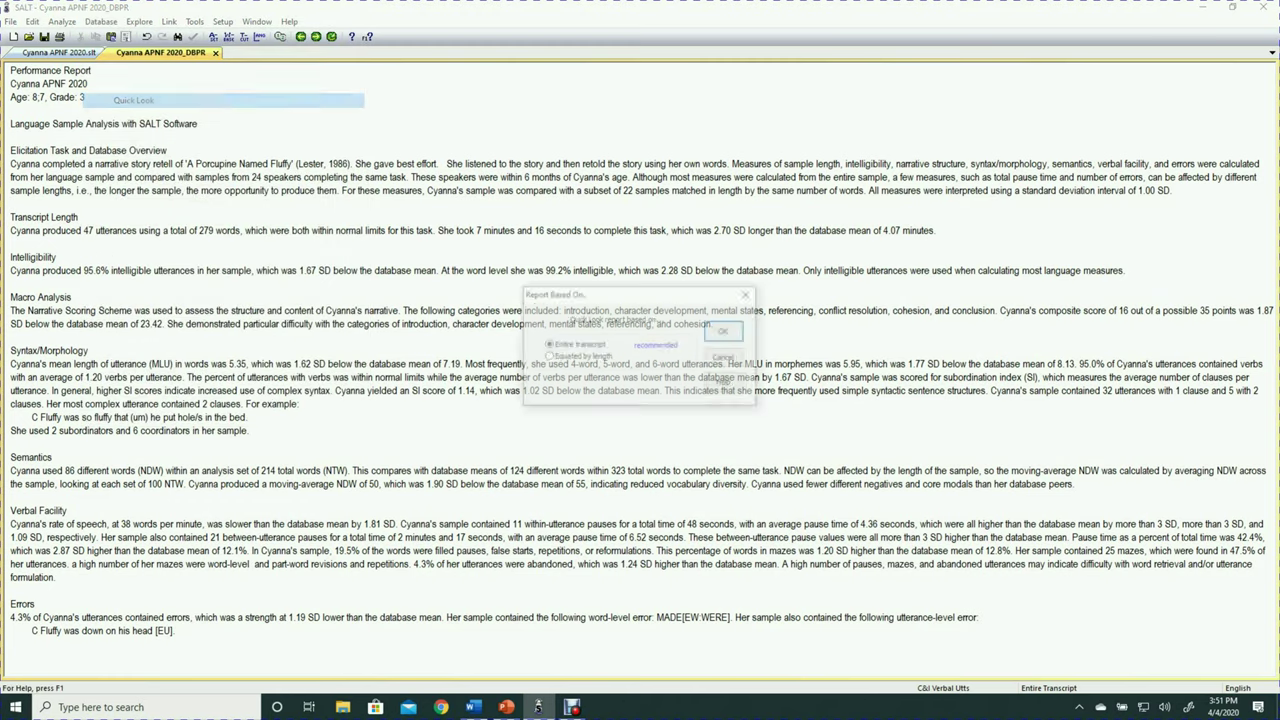
key("Return")
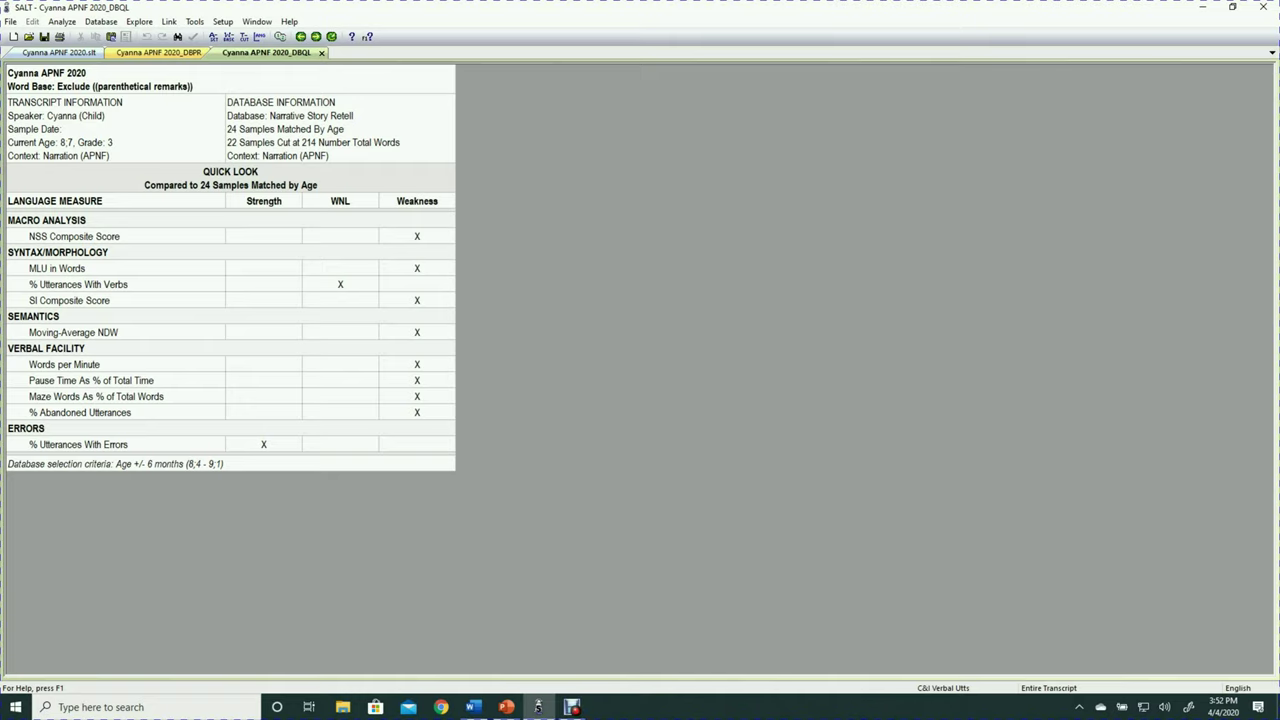
key("alt+Tab")
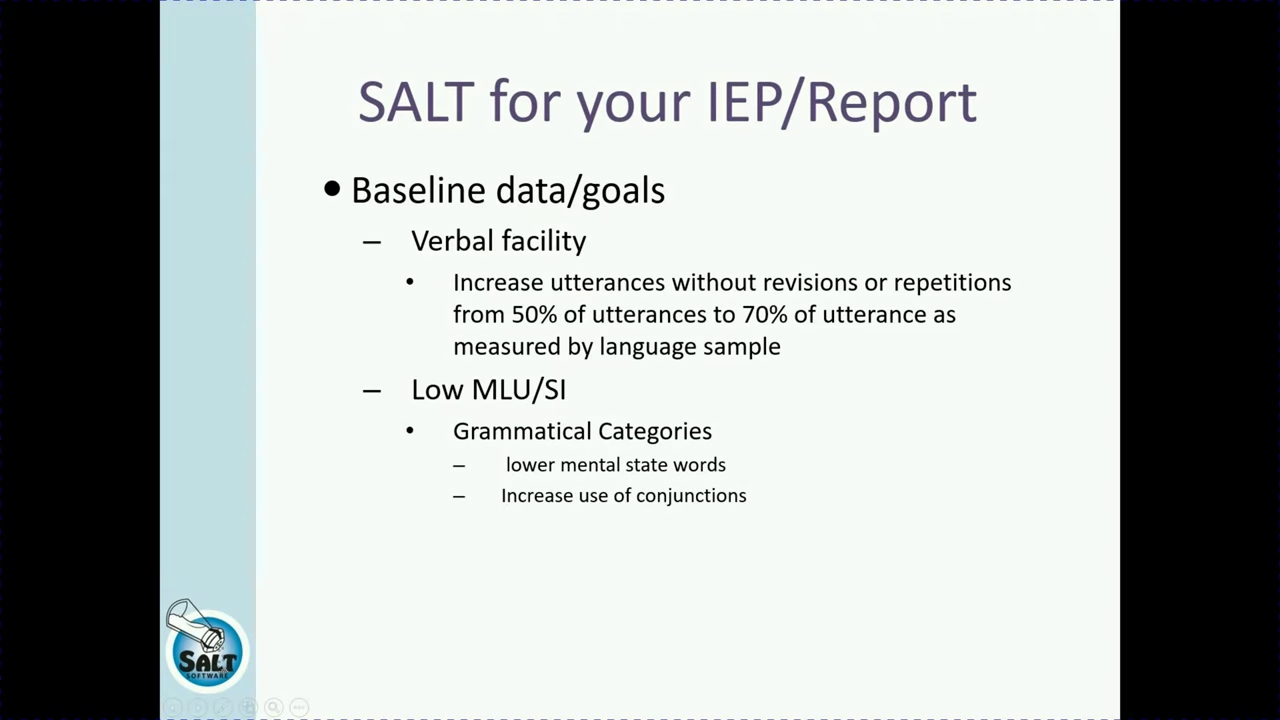